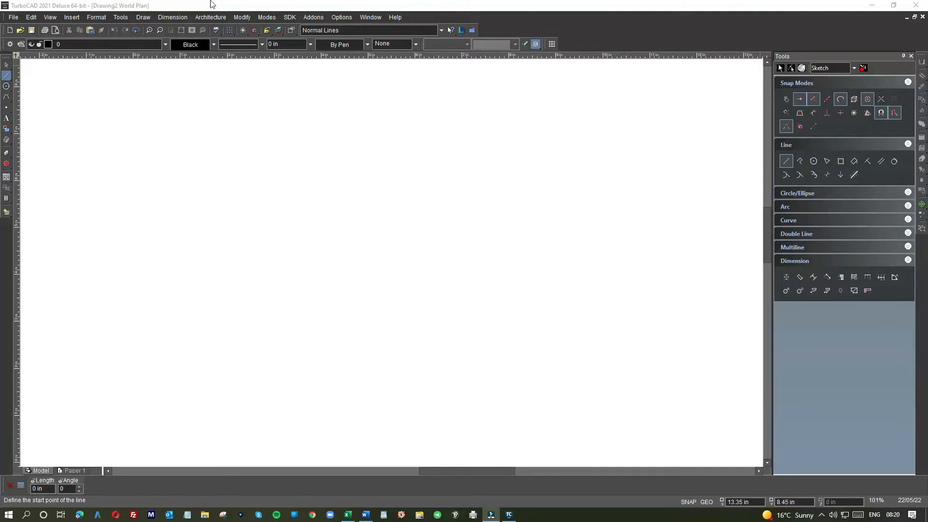
- Open the Customize settings, view the ribbon customization page, and close them
{"action": "left_click", "coordinate": [122, 19]}
{"action": "mouse_move", "coordinate": [143, 31]}
{"action": "left_click", "coordinate": [306, 29]}
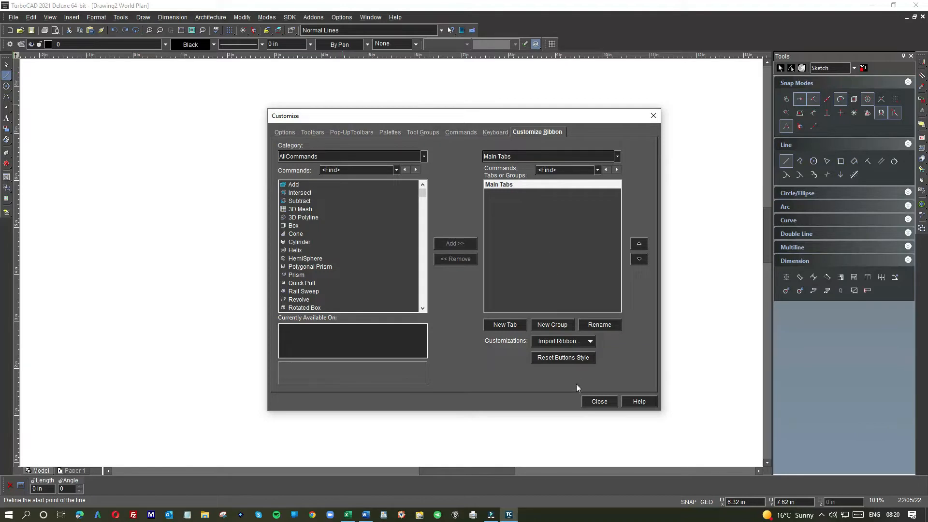
{"action": "left_click", "coordinate": [600, 402]}
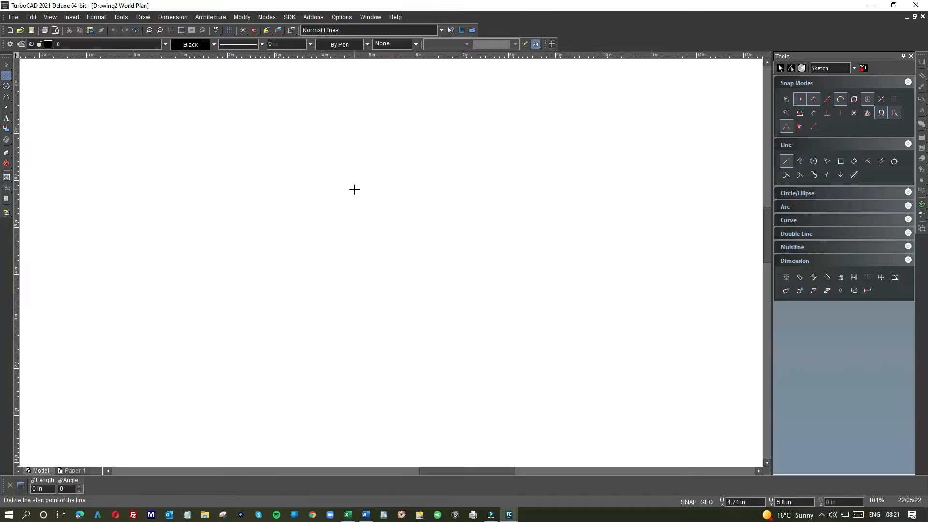
- Change the user interface style to TurboCAD classic in the Customize styles and themes options
{"action": "right_click", "coordinate": [697, 33]}
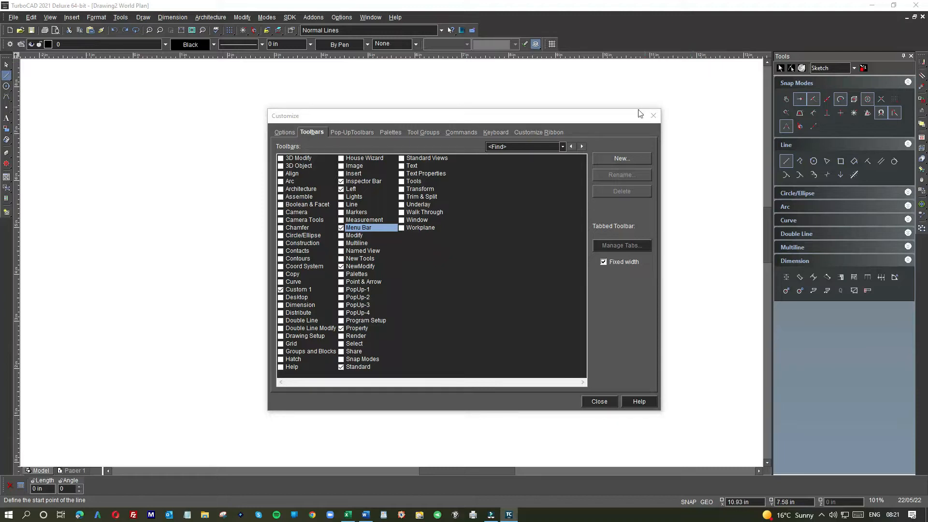
{"action": "left_click", "coordinate": [401, 206]}
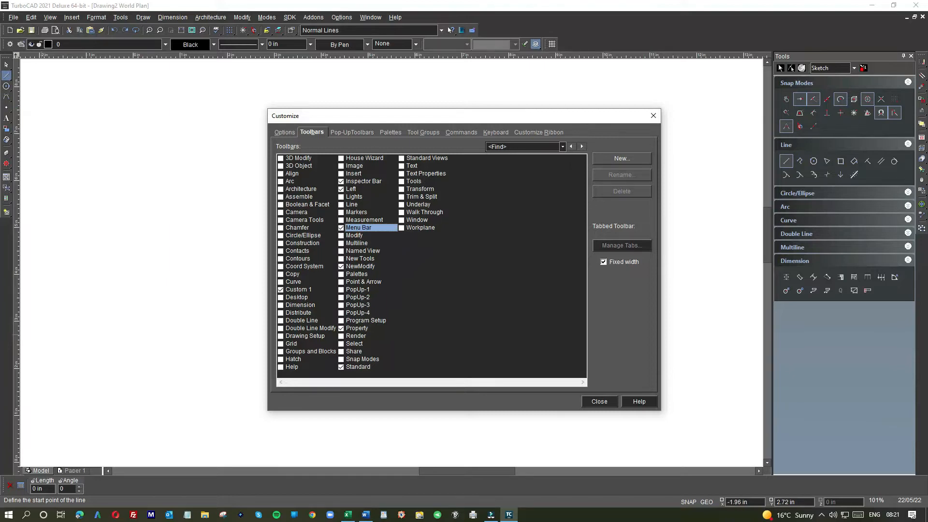
{"action": "left_click", "coordinate": [287, 131]}
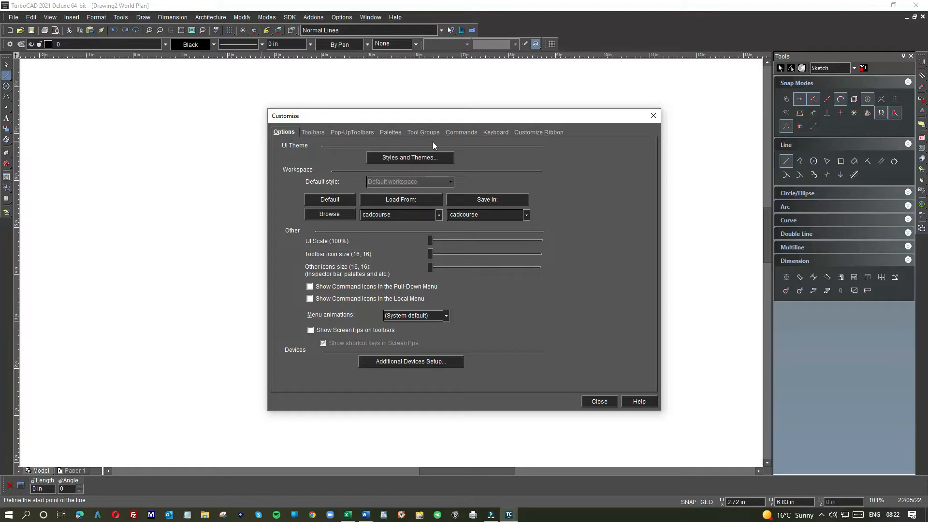
{"action": "left_click", "coordinate": [436, 156]}
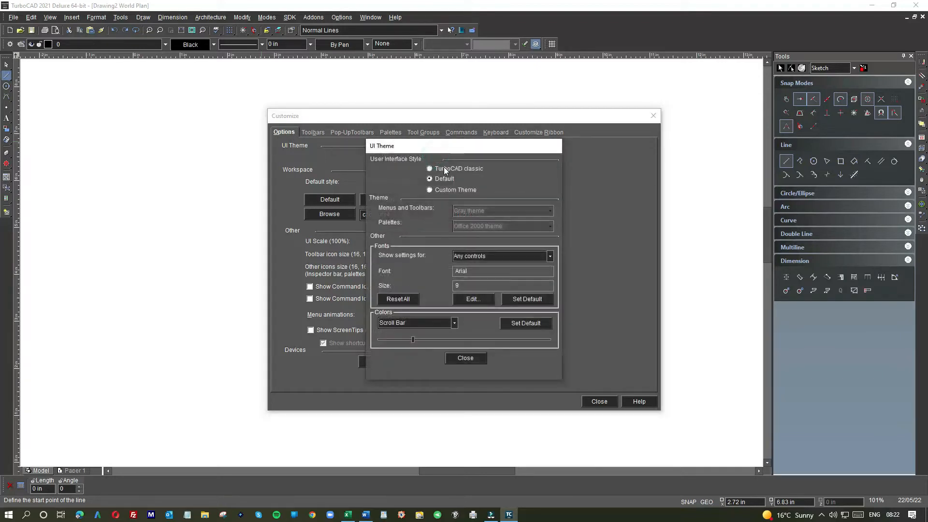
{"action": "left_click", "coordinate": [444, 168]}
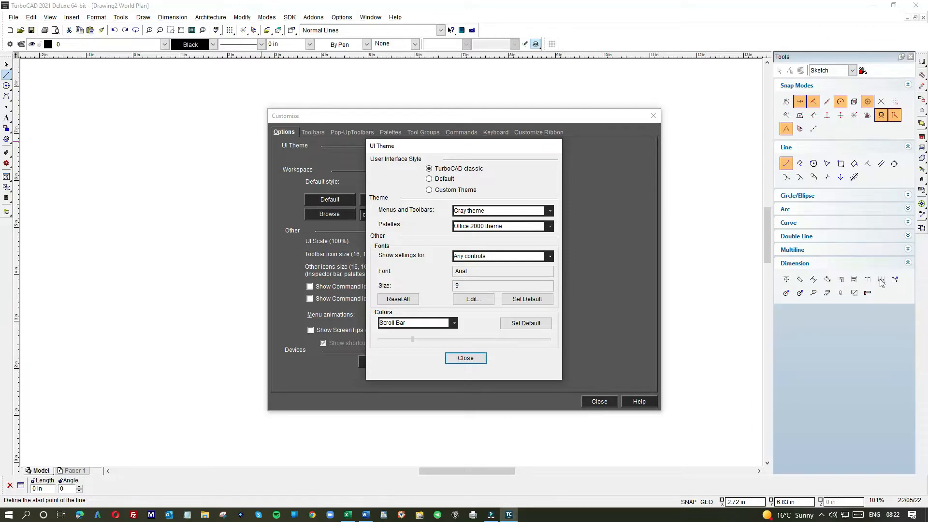
{"action": "left_click", "coordinate": [466, 358]}
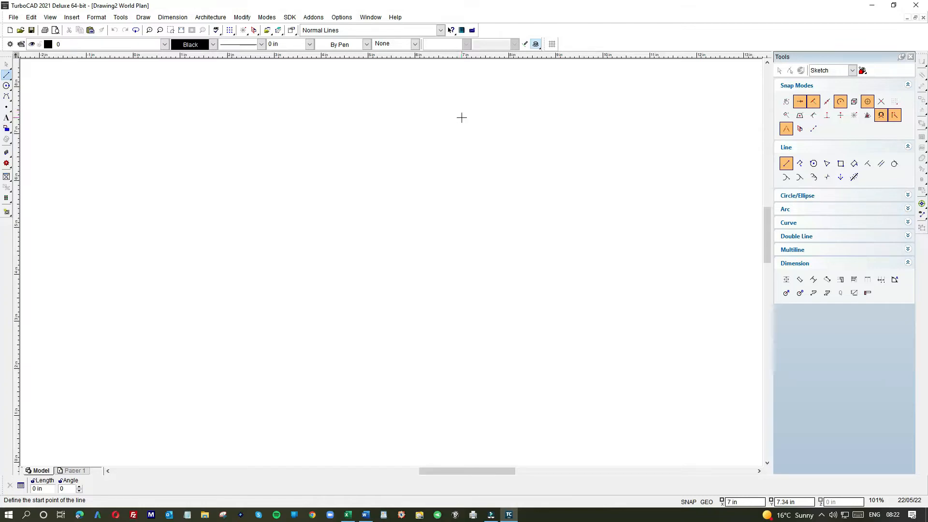
- Set the user interface style back to Default in the UI Theme settings and close the Customize dialog
{"action": "double_click", "coordinate": [647, 37]}
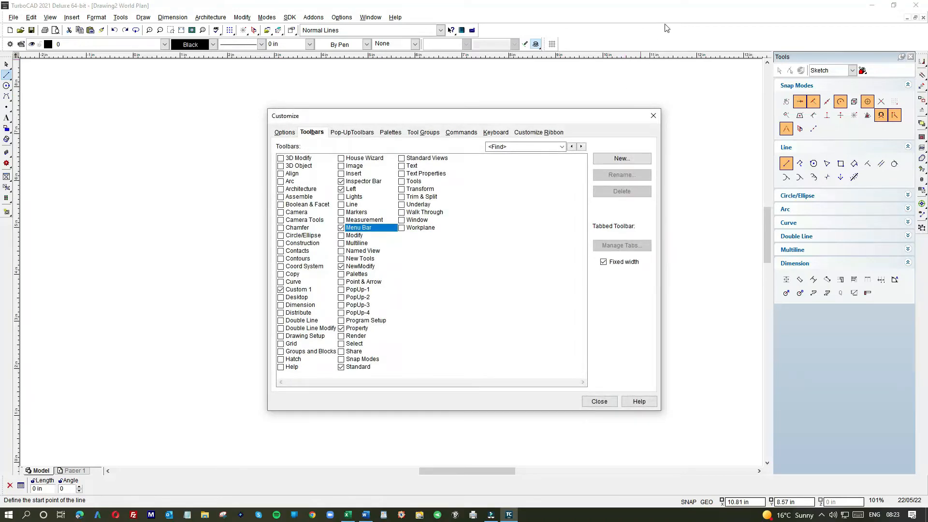
{"action": "left_click", "coordinate": [292, 132]}
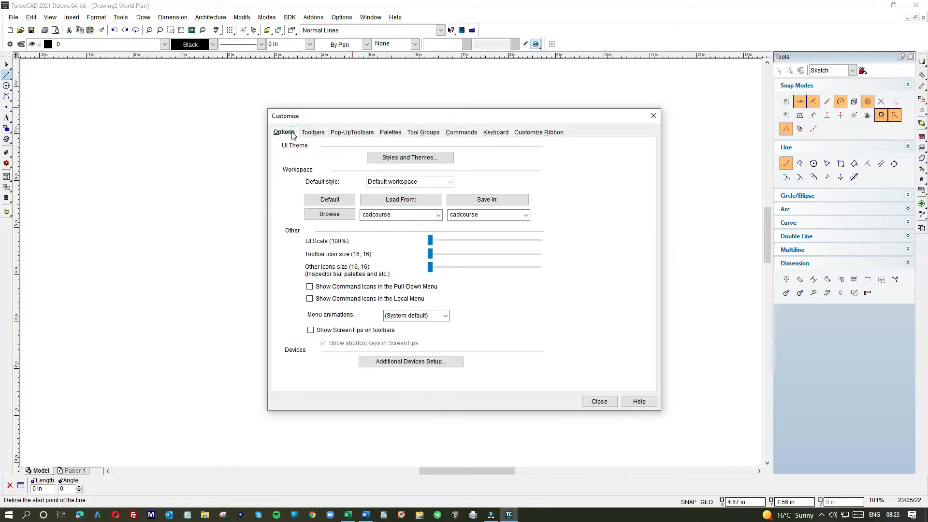
{"action": "left_click", "coordinate": [410, 157]}
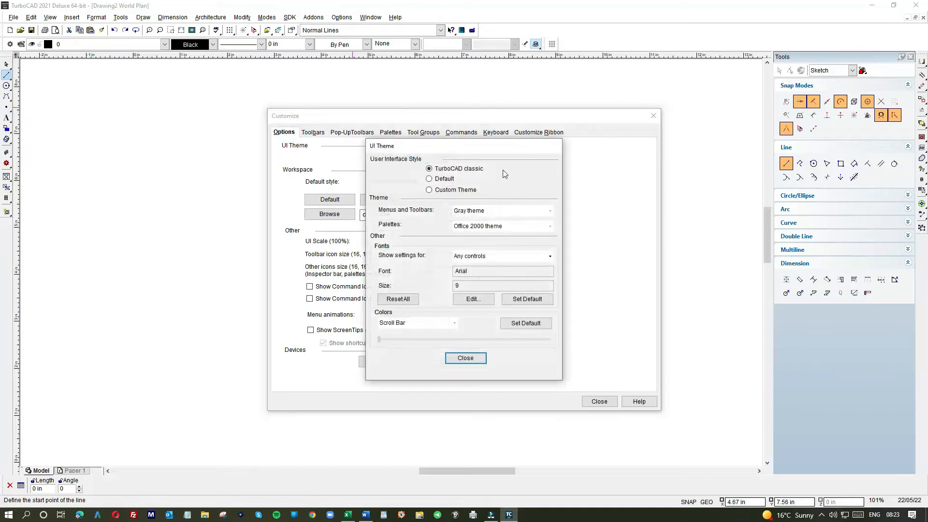
{"action": "left_click", "coordinate": [429, 178]}
{"action": "left_click", "coordinate": [466, 358]}
{"action": "left_click", "coordinate": [601, 402]}
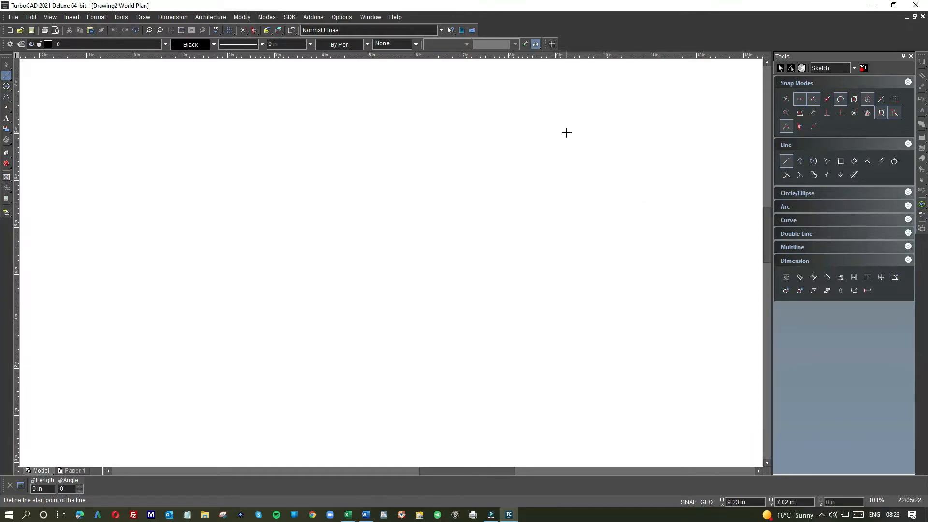
- Enlarge the toolbar icons in the Customize options, trying sizes 24 and 32 and settling on 22
{"action": "double_click", "coordinate": [672, 22]}
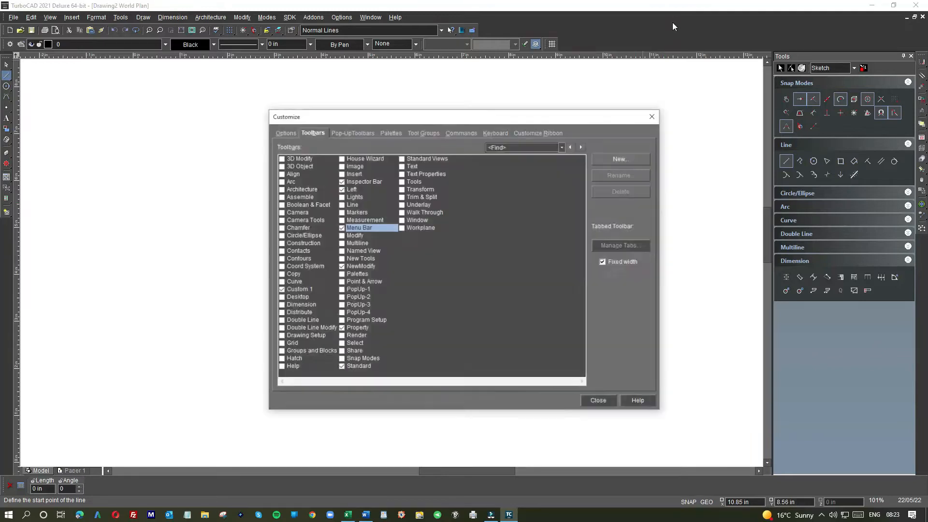
{"action": "left_click", "coordinate": [284, 132]}
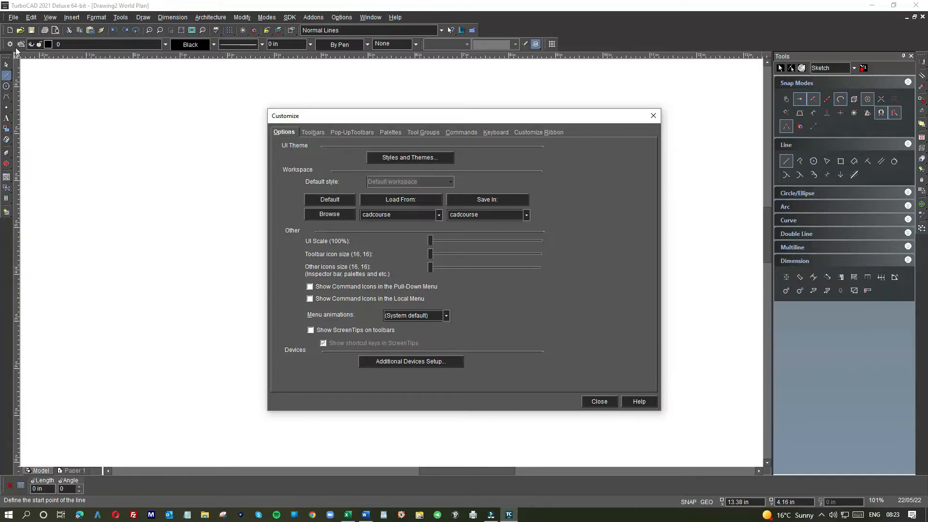
{"action": "left_click_drag", "start_coordinate": [431, 251], "coordinate": [448, 251]}
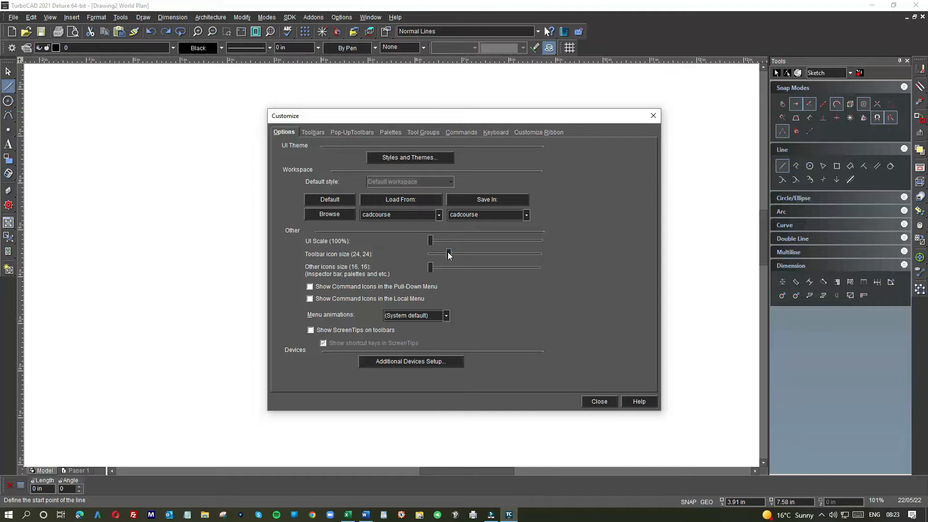
{"action": "left_click_drag", "start_coordinate": [448, 253], "coordinate": [467, 253]}
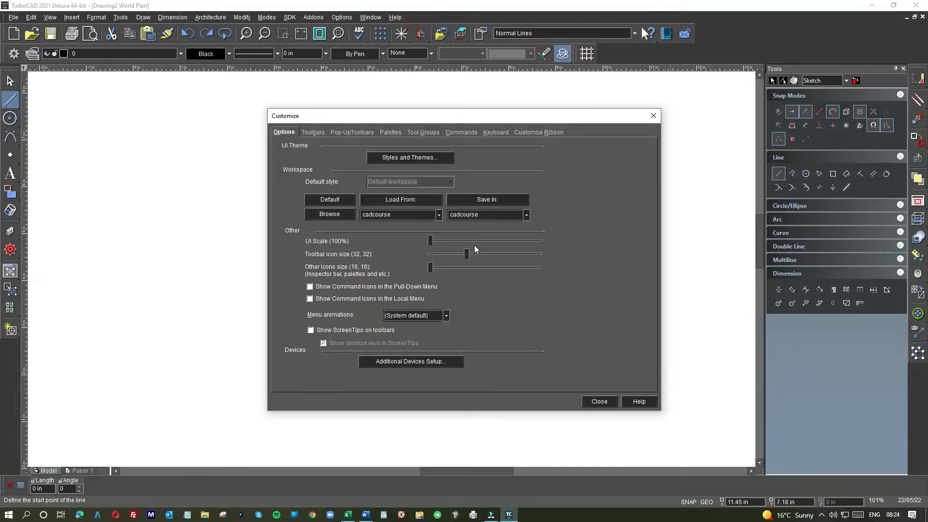
{"action": "left_click_drag", "start_coordinate": [467, 254], "coordinate": [442, 256]}
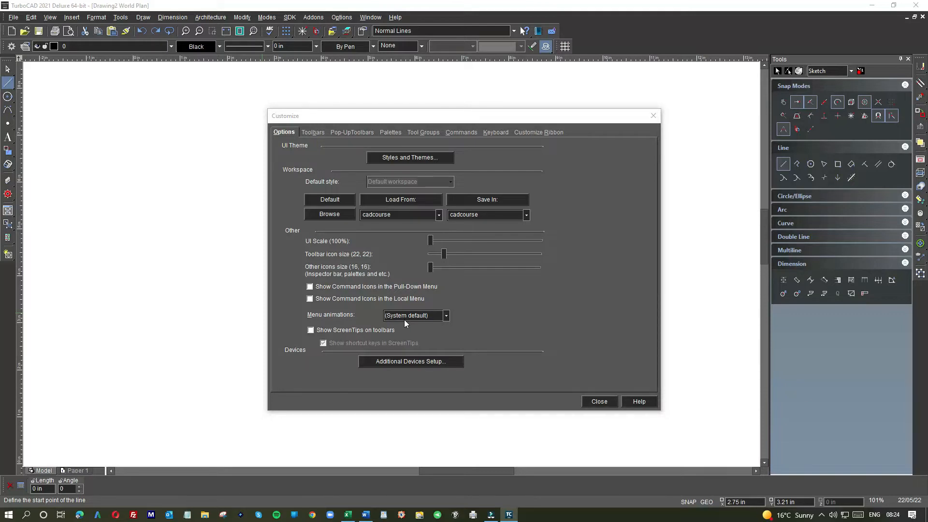
- Hide the Inspector Bar in the list of toolbars and show it again
{"action": "left_click", "coordinate": [314, 132]}
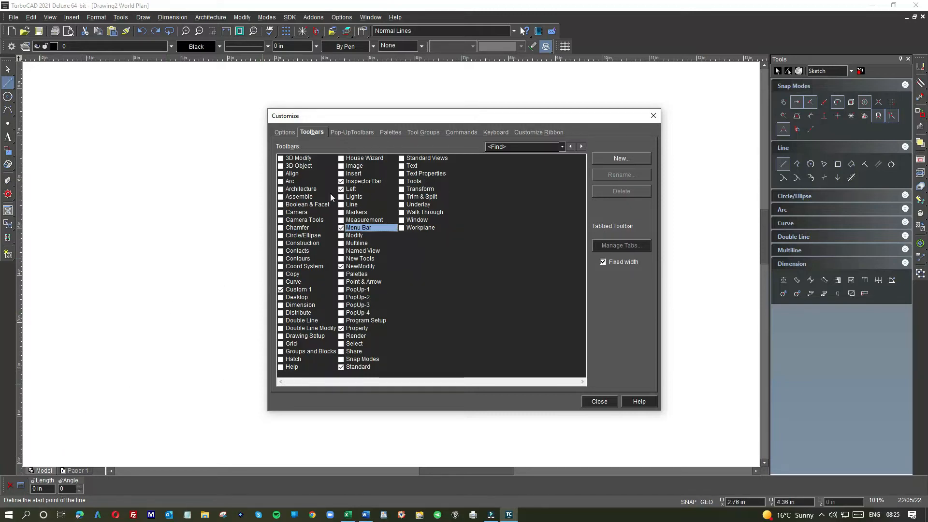
{"action": "left_click", "coordinate": [341, 182]}
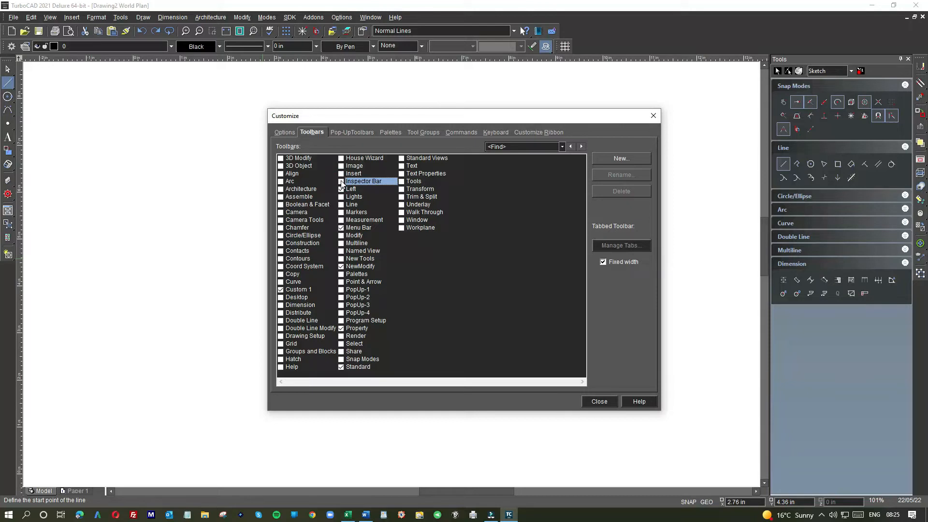
{"action": "left_click", "coordinate": [341, 182]}
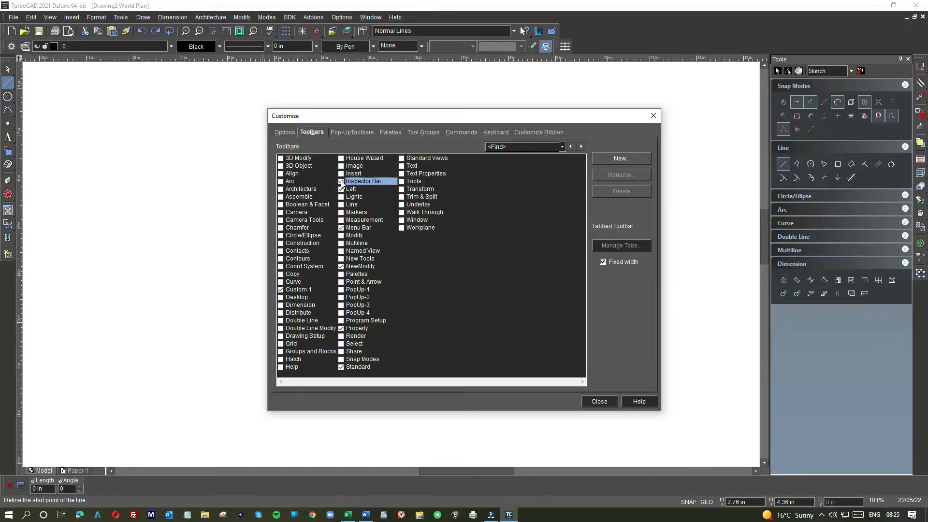
- Show the Line and Modify toolbars, arrange them one above the other over the drawing area, and hide both again
{"action": "left_click", "coordinate": [341, 205]}
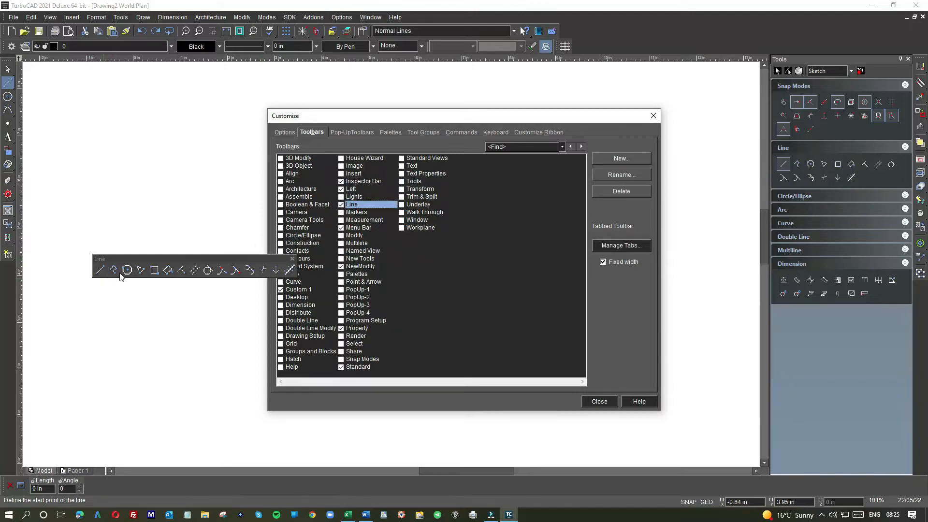
{"action": "left_click_drag", "start_coordinate": [193, 259], "coordinate": [156, 170]}
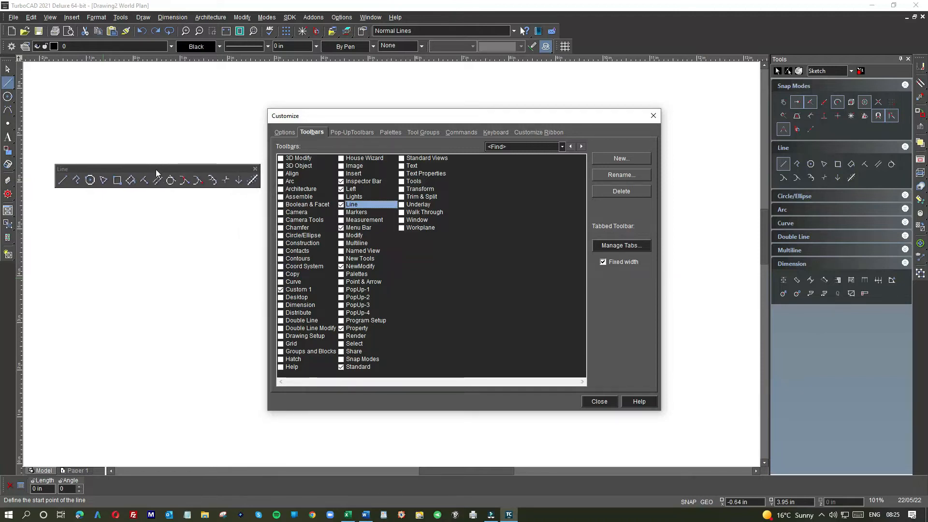
{"action": "left_click", "coordinate": [341, 236]}
{"action": "left_click_drag", "start_coordinate": [206, 360], "coordinate": [188, 203]}
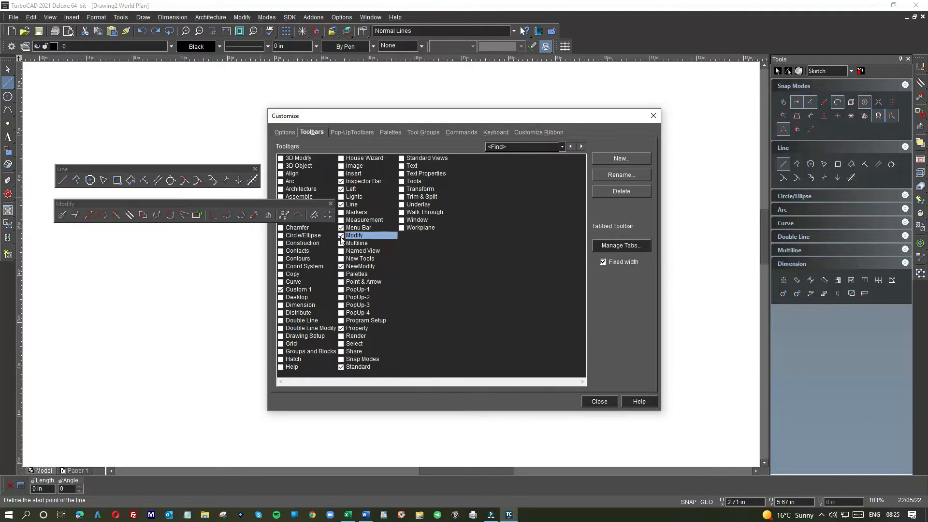
{"action": "left_click", "coordinate": [342, 236]}
{"action": "left_click", "coordinate": [341, 205]}
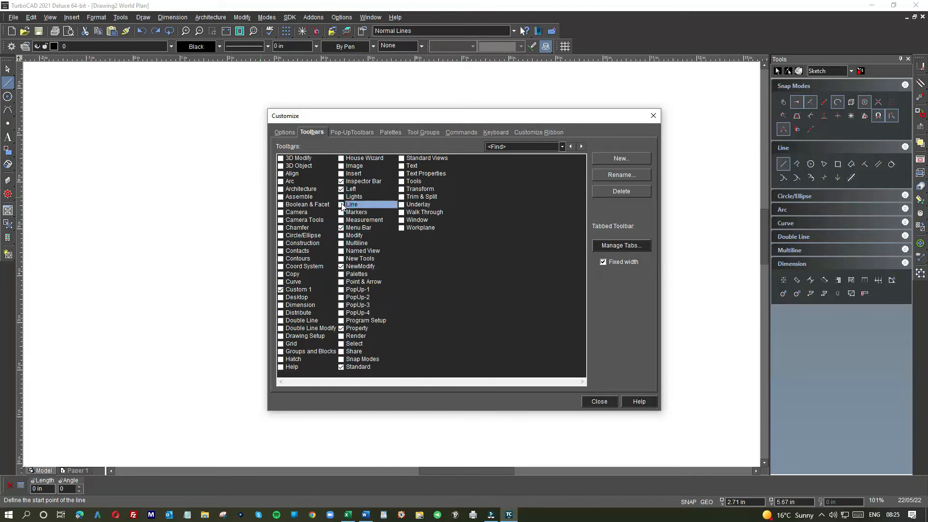
- Try toggling the visibility of the Menu Bar and the Left toolbar
{"action": "left_click", "coordinate": [341, 228]}
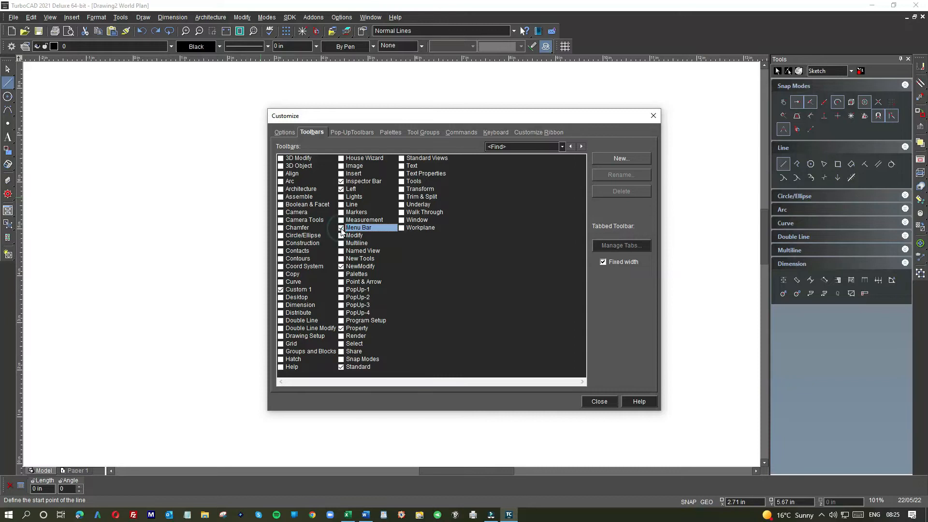
{"action": "left_click", "coordinate": [341, 229]}
{"action": "left_click", "coordinate": [341, 190]}
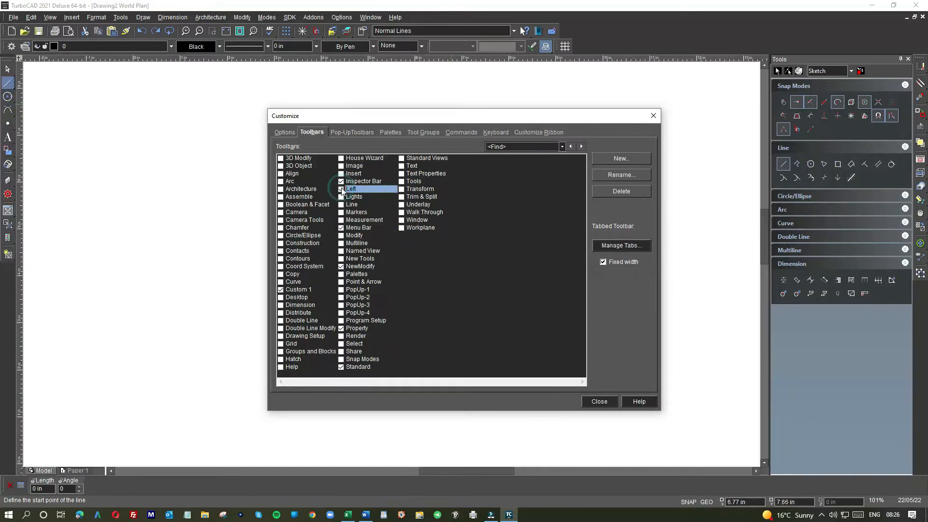
- Hide the Custom 1 toolbar, keep NewModify shown, and expand the first tool group on the NewModify toolbar
{"action": "left_click", "coordinate": [281, 291]}
{"action": "left_click", "coordinate": [281, 291]}
{"action": "left_click", "coordinate": [281, 291]}
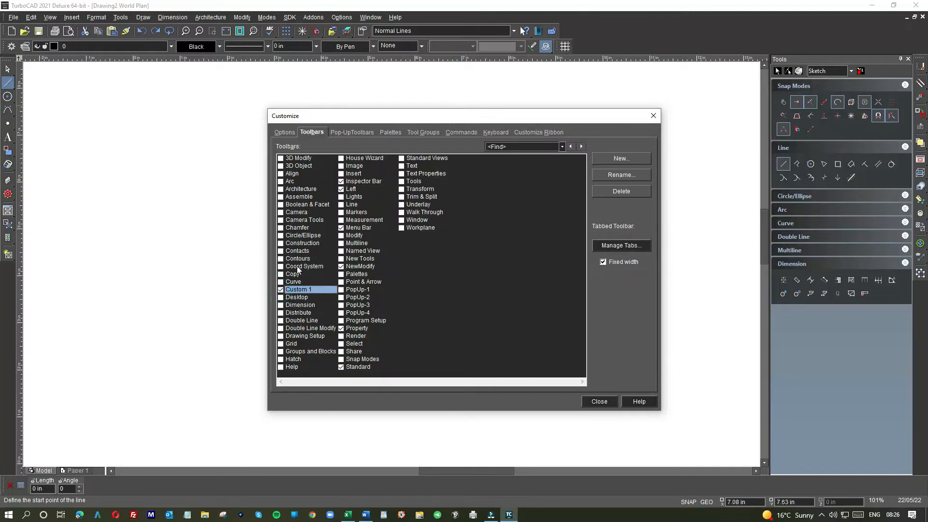
{"action": "left_click", "coordinate": [281, 291]}
{"action": "left_click", "coordinate": [341, 266]}
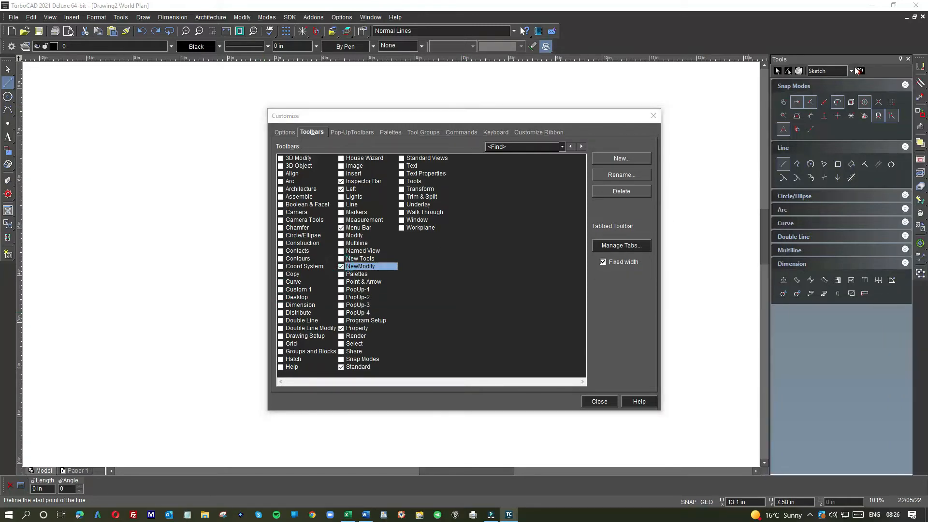
{"action": "left_click", "coordinate": [921, 68]}
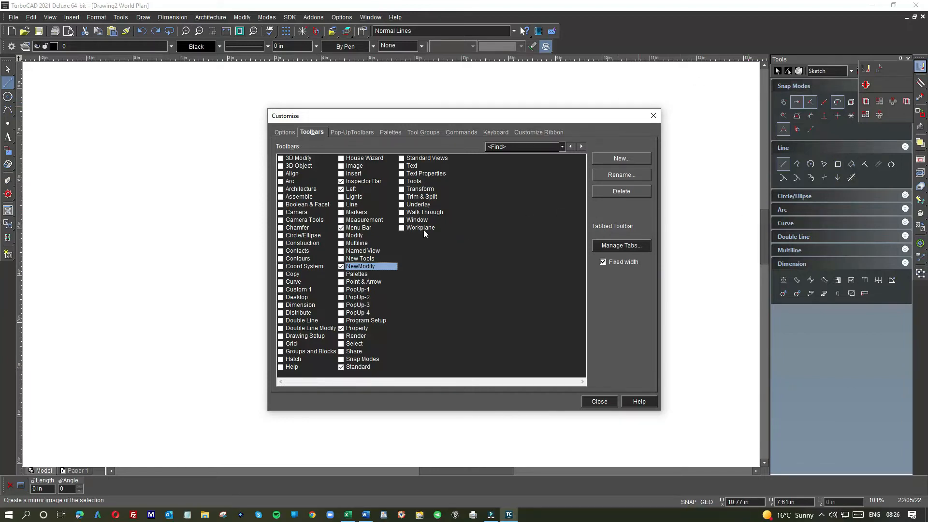
- Show the Point & Arrow toolbar, dock it beside the Standard toolbar, move it beside the Property toolbar, and hide it again
{"action": "left_click", "coordinate": [341, 283]}
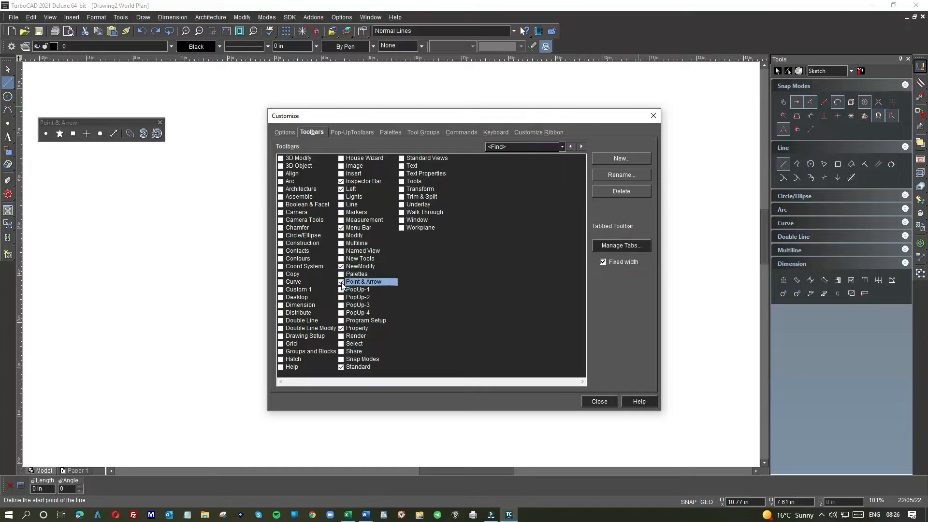
{"action": "left_click", "coordinate": [342, 283]}
{"action": "left_click", "coordinate": [341, 283]}
{"action": "left_click_drag", "start_coordinate": [105, 121], "coordinate": [629, 32]}
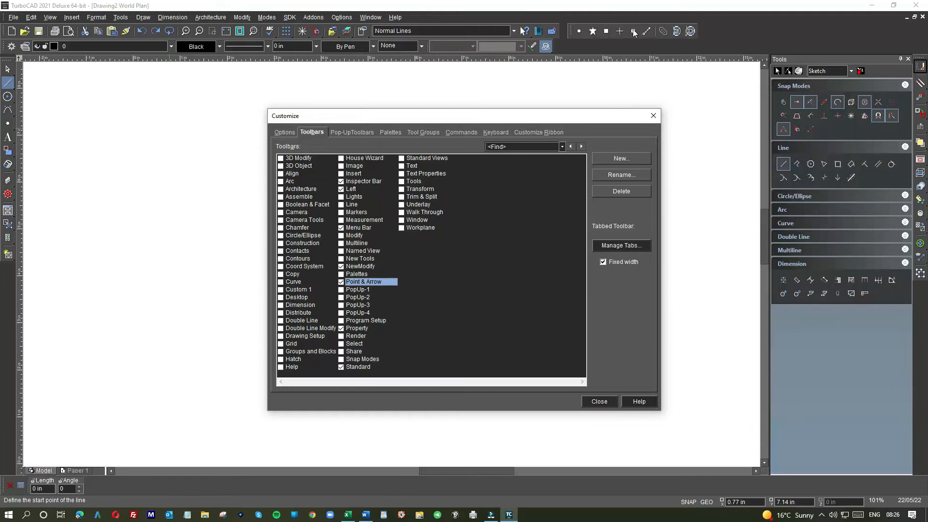
{"action": "left_click_drag", "start_coordinate": [570, 31], "coordinate": [559, 50]}
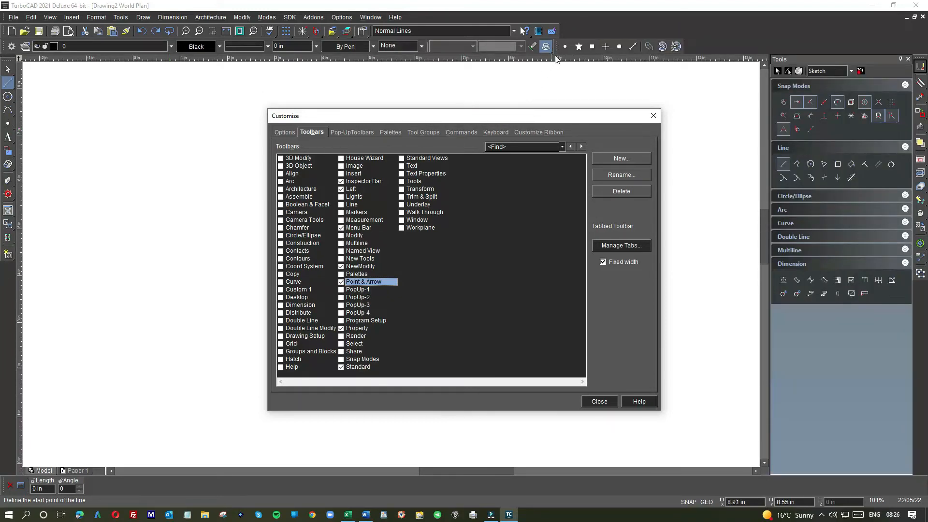
{"action": "left_click", "coordinate": [342, 282]}
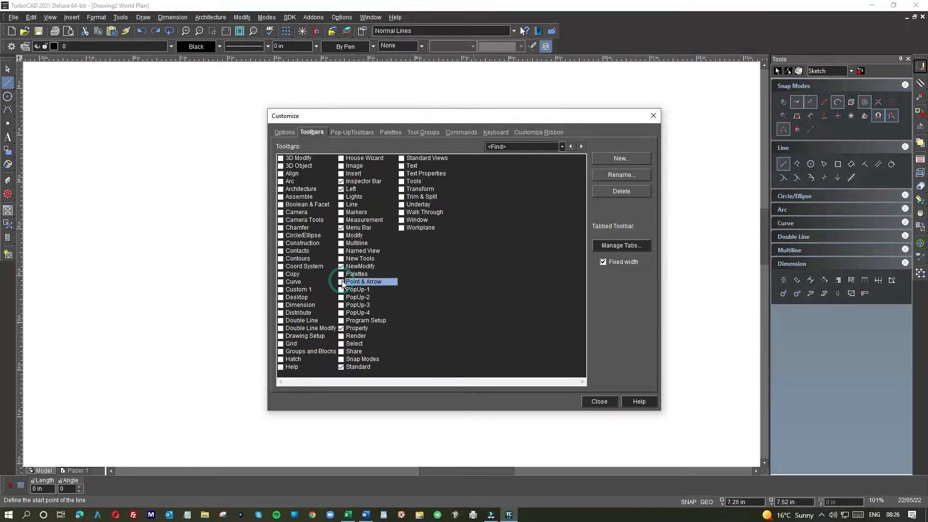
- Toggle the Property toolbar off and on, leaving it shown
{"action": "left_click", "coordinate": [341, 329]}
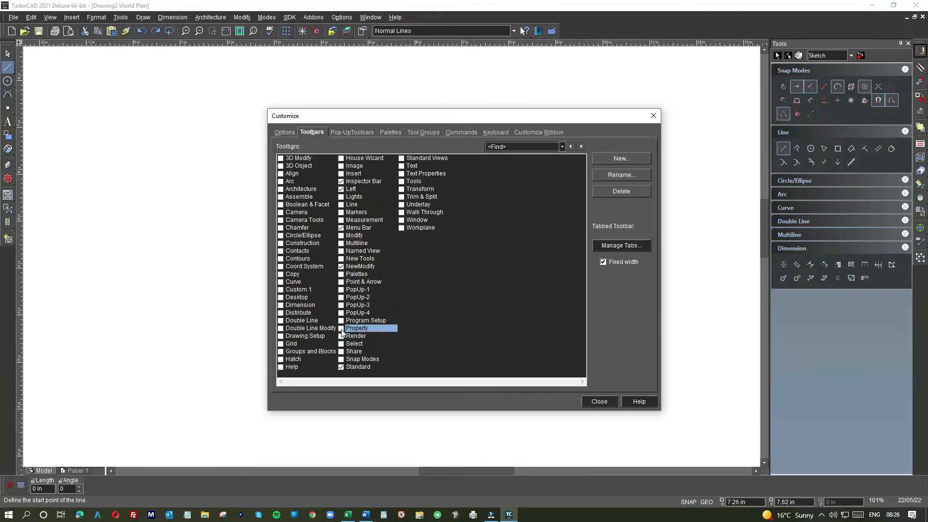
{"action": "left_click", "coordinate": [342, 329]}
{"action": "left_click", "coordinate": [342, 329]}
{"action": "left_click", "coordinate": [341, 328]}
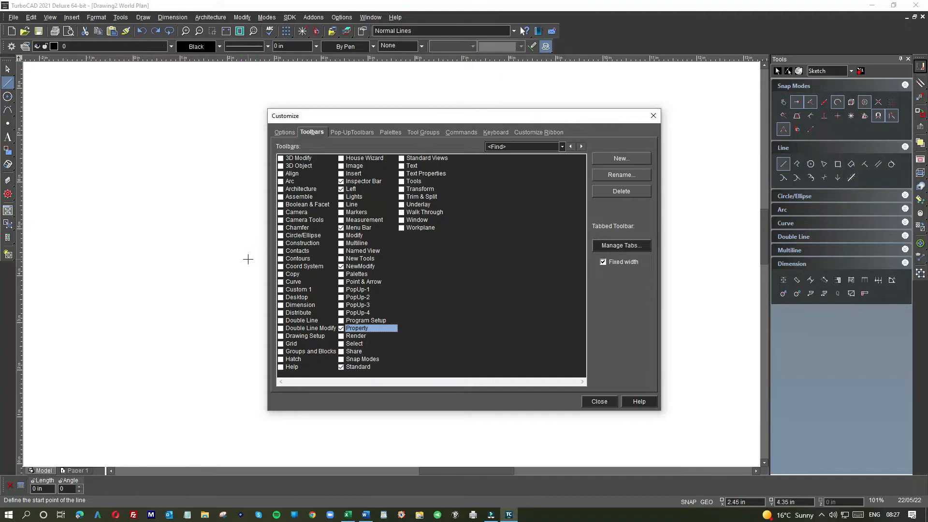
- Review the pop-up toolbar customization settings and close the Customize dialog
{"action": "left_click", "coordinate": [355, 132]}
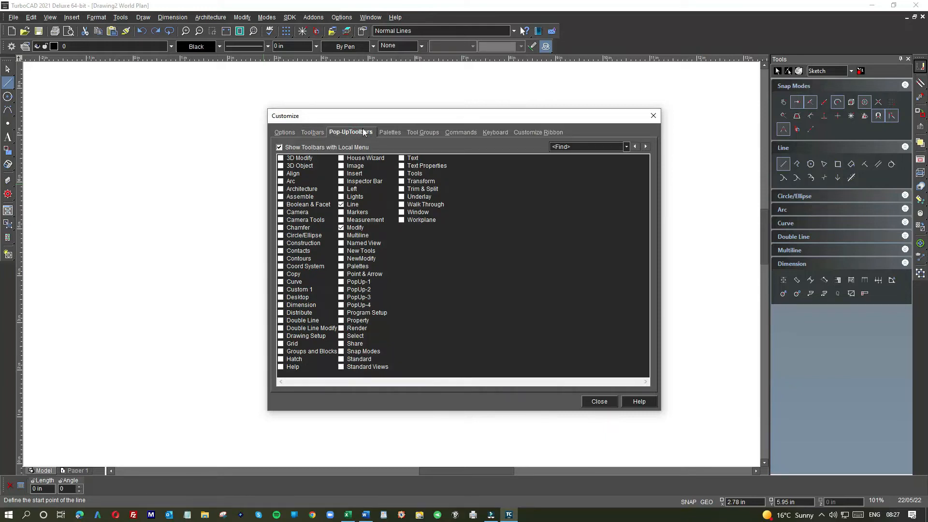
{"action": "left_click", "coordinate": [601, 403]}
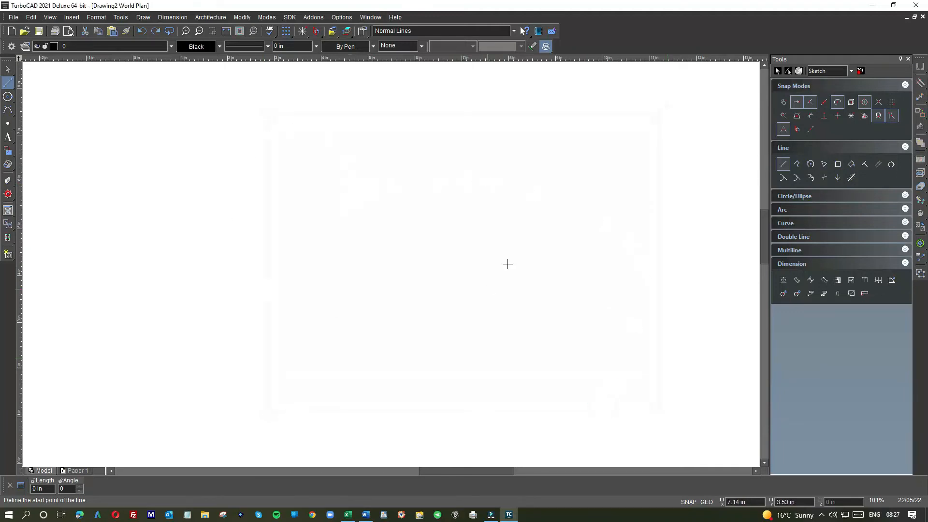
- Draw two crossing diagonal lines near the middle of the drawing using the Line tool from the Tools palette
{"action": "left_click", "coordinate": [790, 166]}
{"action": "left_click", "coordinate": [284, 169]}
{"action": "left_click", "coordinate": [436, 260]}
{"action": "left_click", "coordinate": [432, 169]}
{"action": "left_click", "coordinate": [340, 272]}
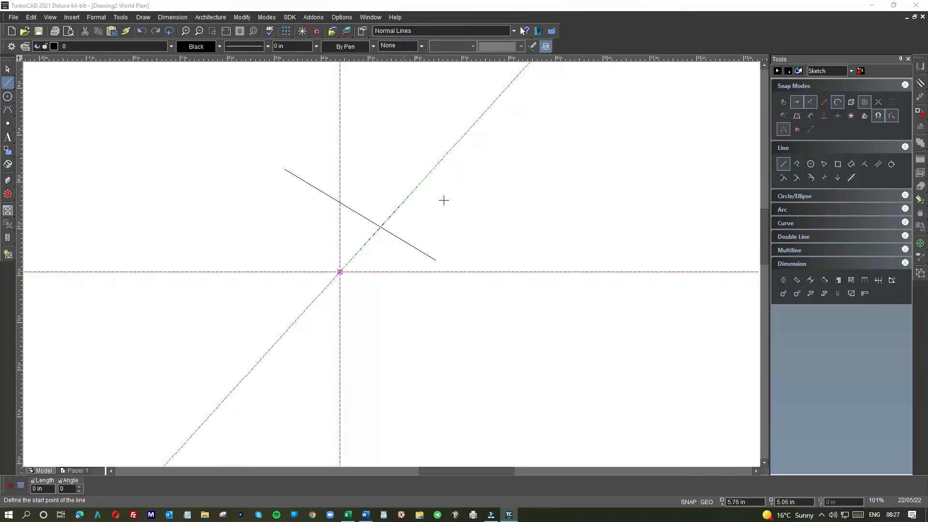
- Draw a near-horizontal line and a near-vertical line crossing it to the right of the first crossing pair
{"action": "left_click", "coordinate": [785, 165]}
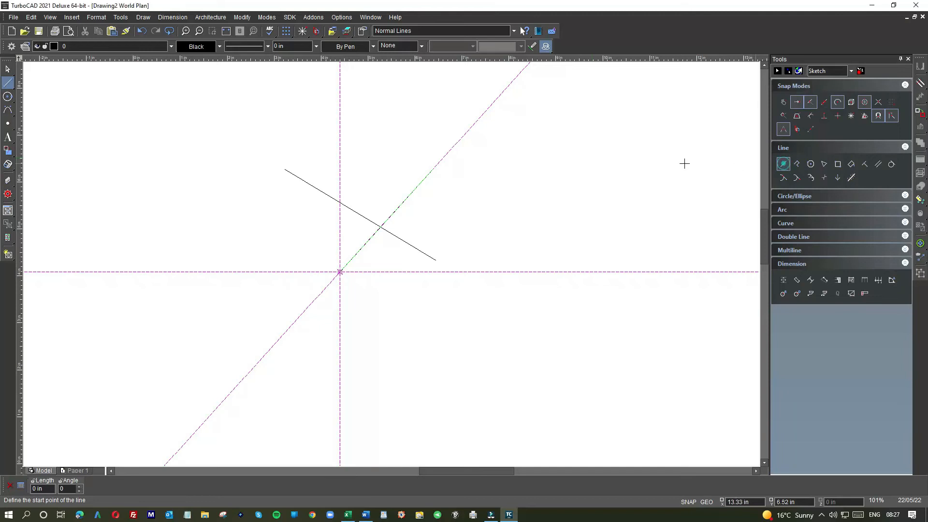
{"action": "left_click", "coordinate": [464, 190]}
{"action": "left_click", "coordinate": [581, 184]}
{"action": "left_click", "coordinate": [535, 152]}
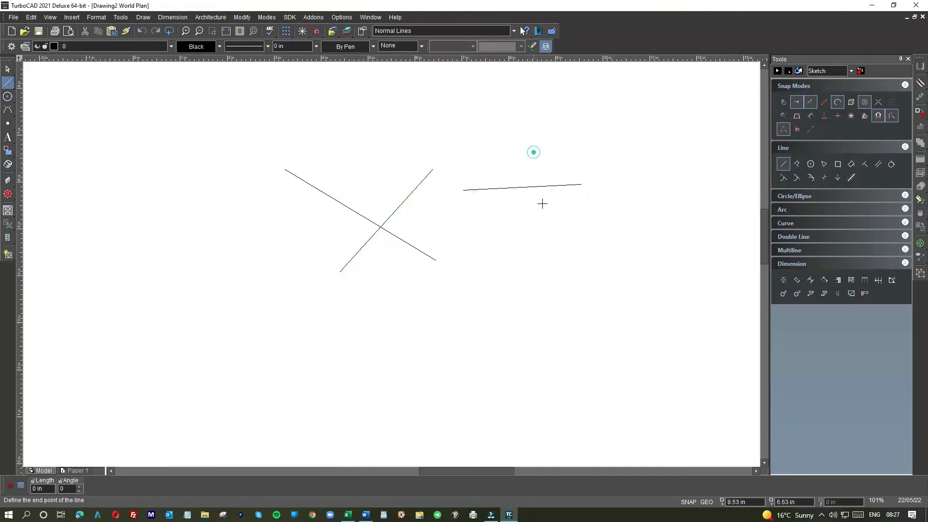
{"action": "left_click", "coordinate": [544, 257]}
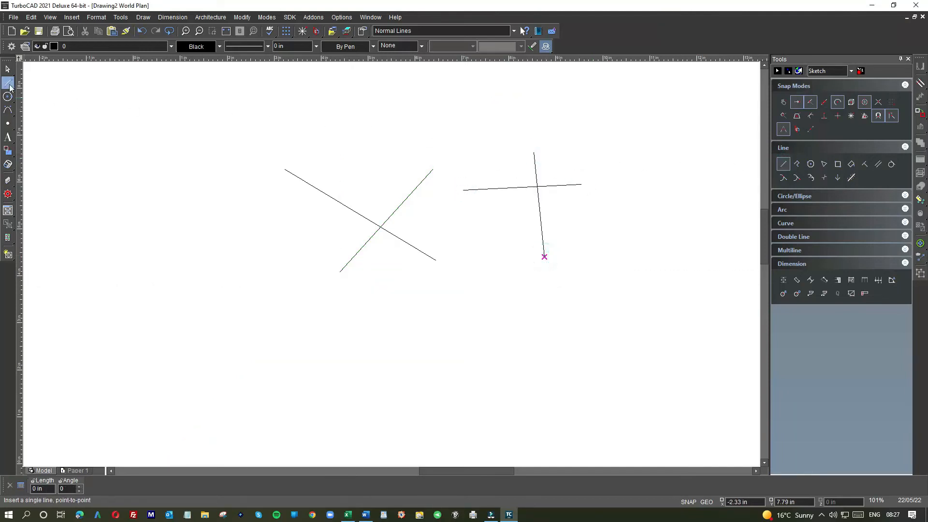
- Draw a near-vertical line and a short line crossing it to the left of the existing lines, using the Left toolbar's Line tool
{"action": "left_click", "coordinate": [163, 135]}
{"action": "left_click", "coordinate": [183, 269]}
{"action": "left_click", "coordinate": [207, 194]}
{"action": "left_click", "coordinate": [139, 203]}
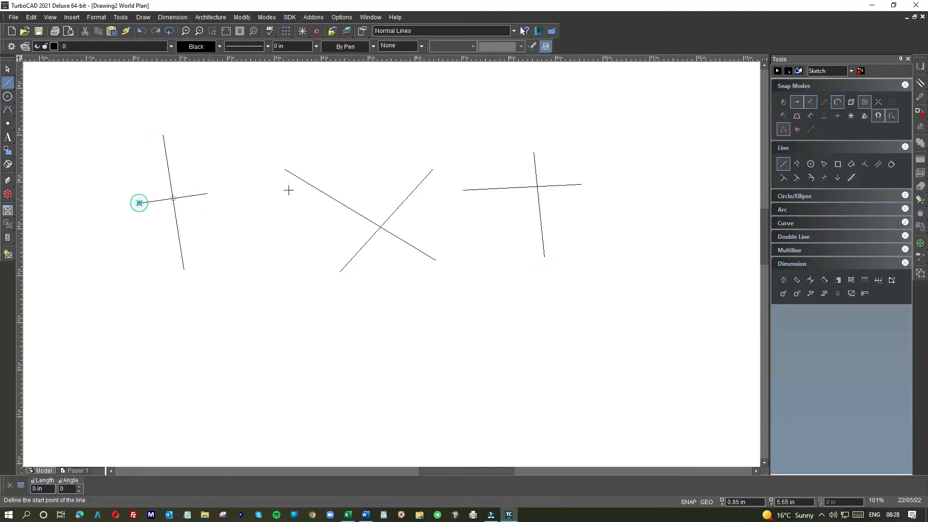
- Draw a diagonal line across the upper part of the middle pair, using the Line tool from the local pop-up toolbar
{"action": "right_click", "coordinate": [360, 152]}
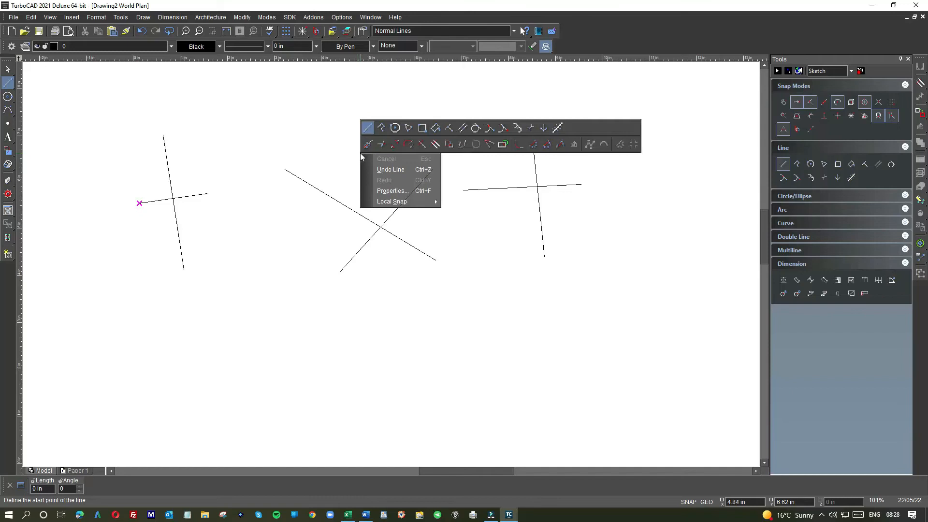
{"action": "left_click", "coordinate": [368, 130]}
{"action": "left_click", "coordinate": [355, 156]}
{"action": "left_click", "coordinate": [453, 221]}
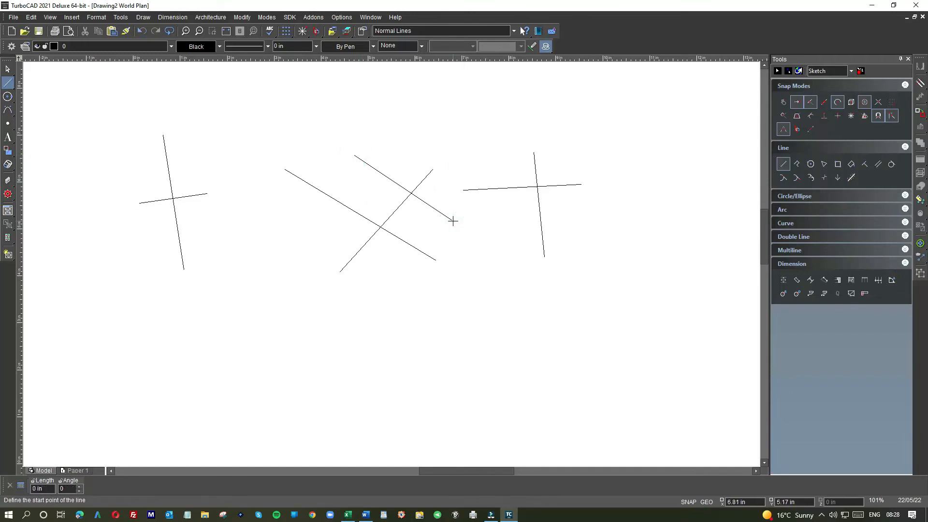
- Collapse the Line group in the Tools palette and bring up the Line and Modify pop-up toolbars over the drawing
{"action": "left_click", "coordinate": [905, 147]}
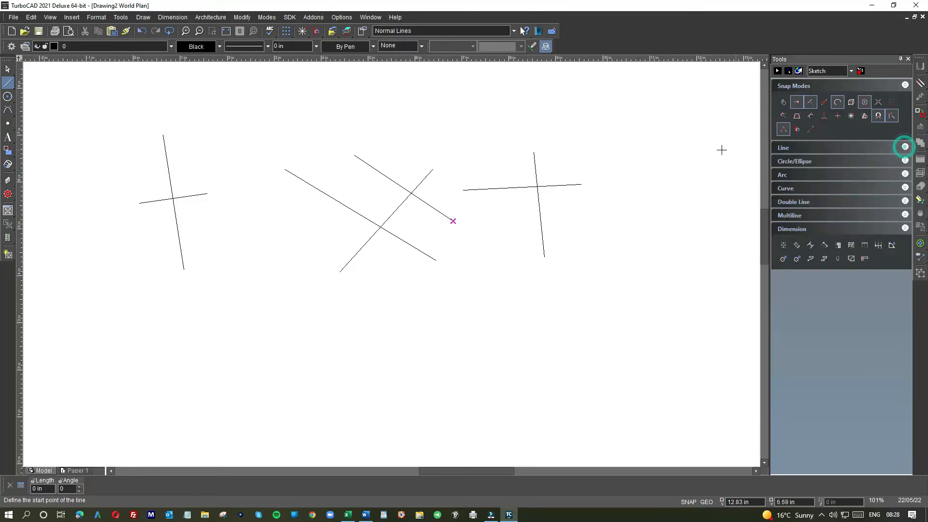
{"action": "left_click", "coordinate": [9, 85]}
{"action": "right_click", "coordinate": [404, 276]}
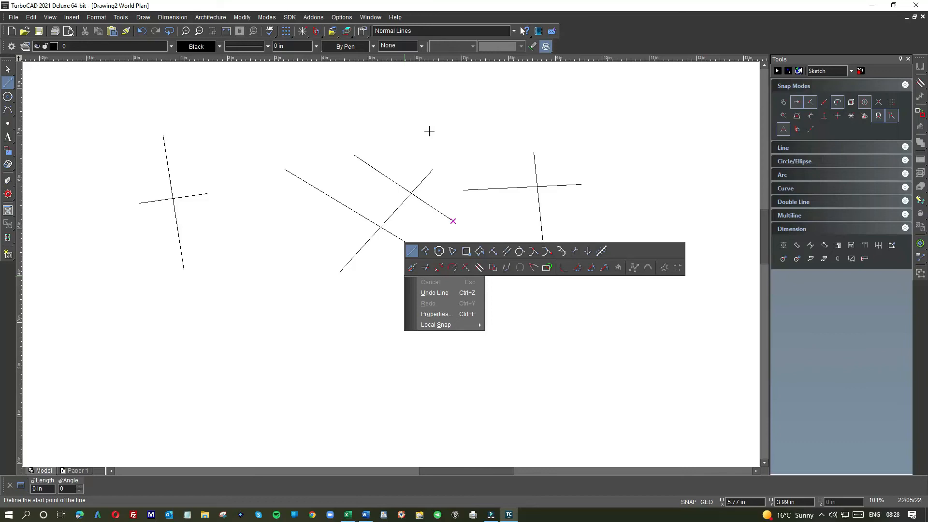
{"action": "left_click", "coordinate": [643, 187]}
- Toggle the Line and Modify pop-up toolbars off and on again in the Customize dialog, leaving both enabled
{"action": "double_click", "coordinate": [634, 44]}
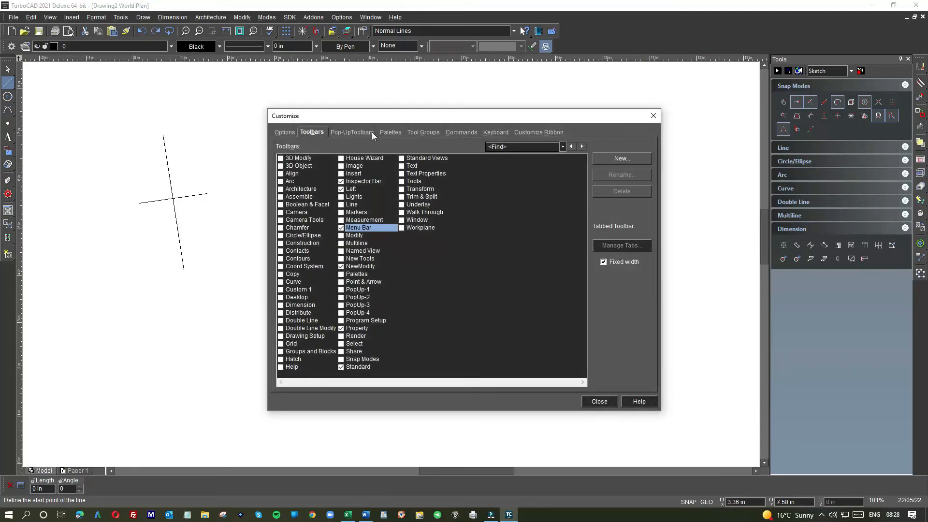
{"action": "left_click", "coordinate": [353, 132]}
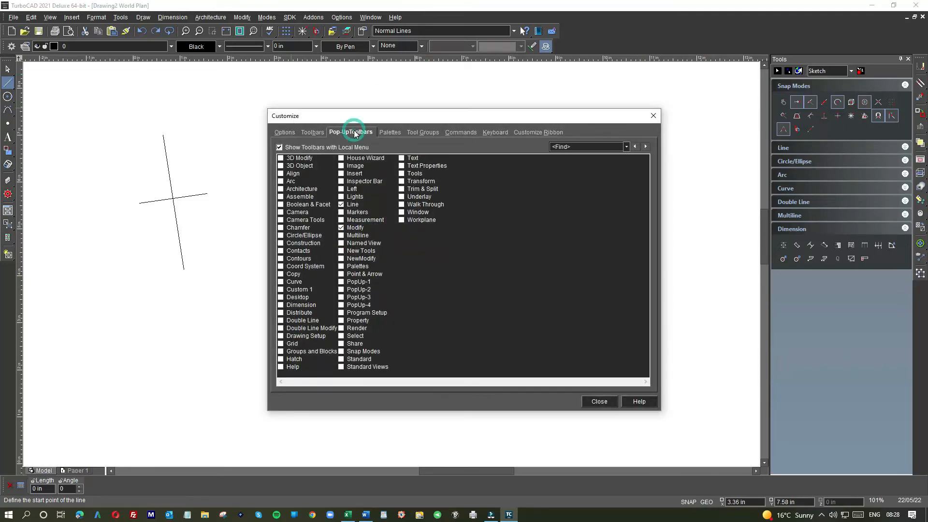
{"action": "left_click", "coordinate": [341, 205]}
{"action": "left_click", "coordinate": [341, 228]}
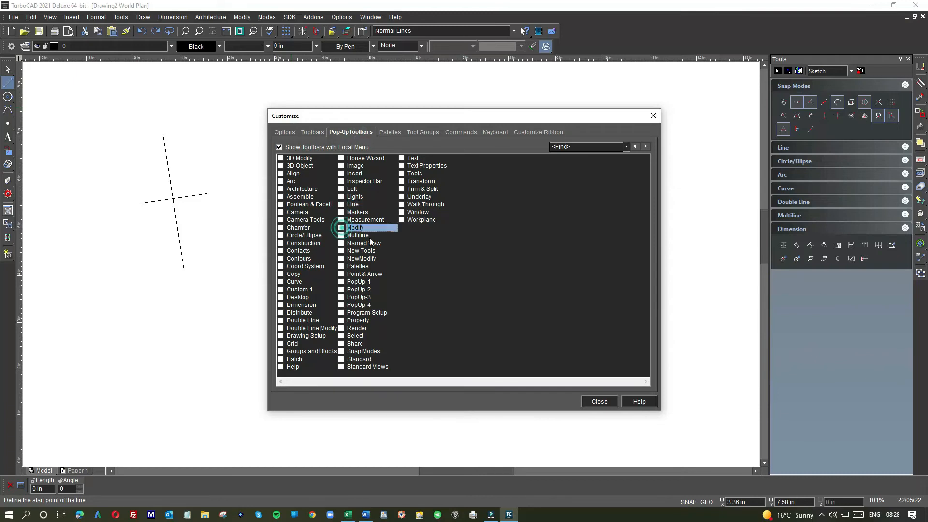
{"action": "left_click", "coordinate": [341, 227]}
{"action": "left_click", "coordinate": [342, 204]}
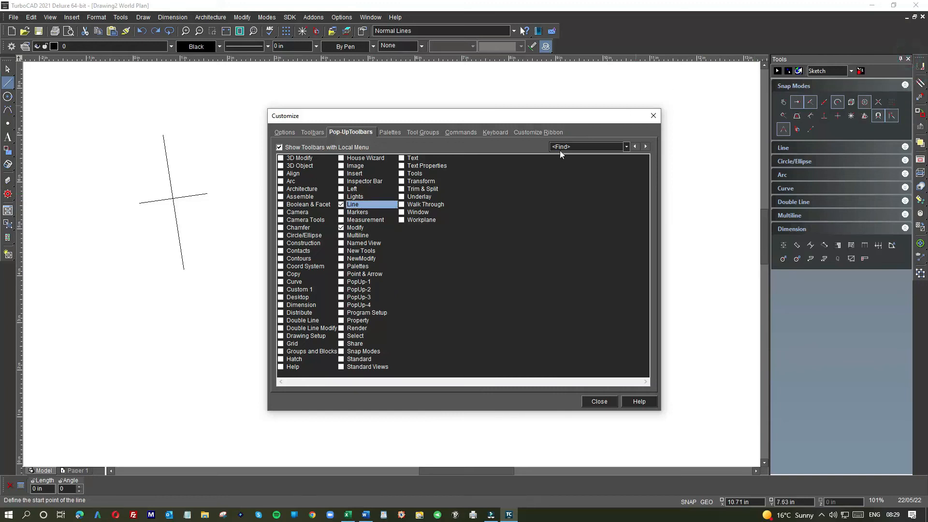
- Toggle the Tools palette off and on in the palette customization settings, leaving it shown
{"action": "left_click", "coordinate": [390, 134]}
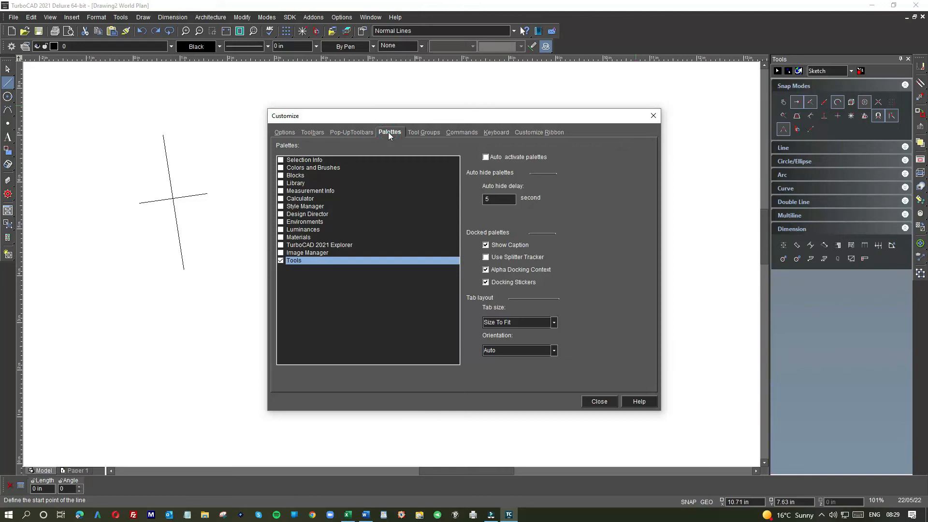
{"action": "left_click", "coordinate": [283, 261]}
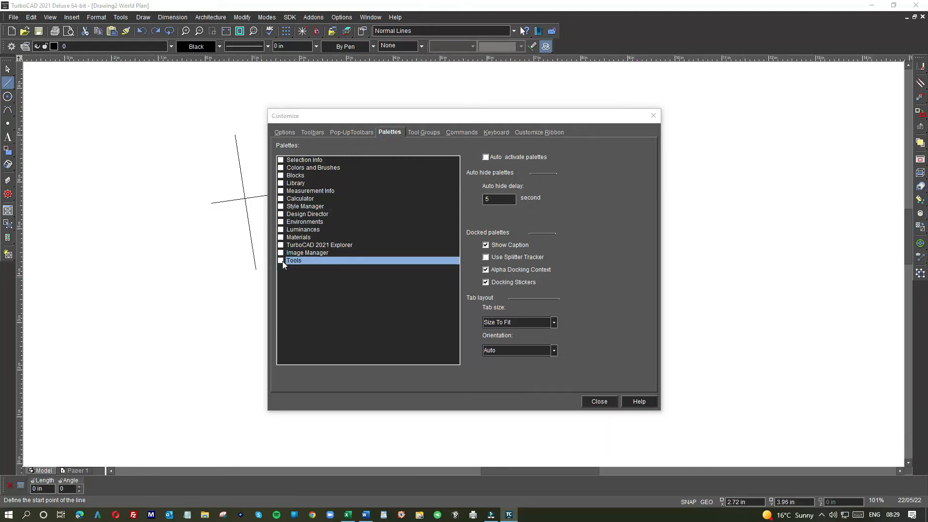
{"action": "left_click", "coordinate": [280, 261]}
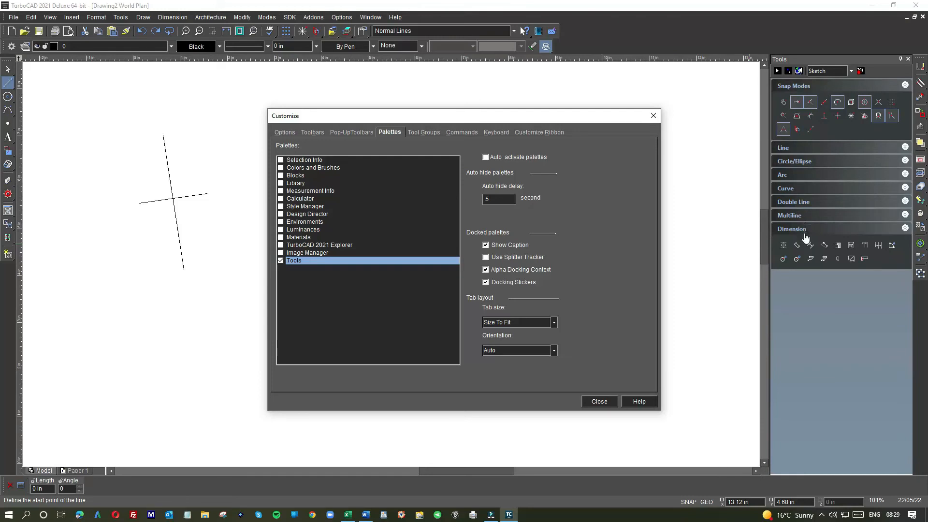
- Show the Design Director and Selection Info palettes and close the Customize dialog
{"action": "left_click", "coordinate": [281, 214]}
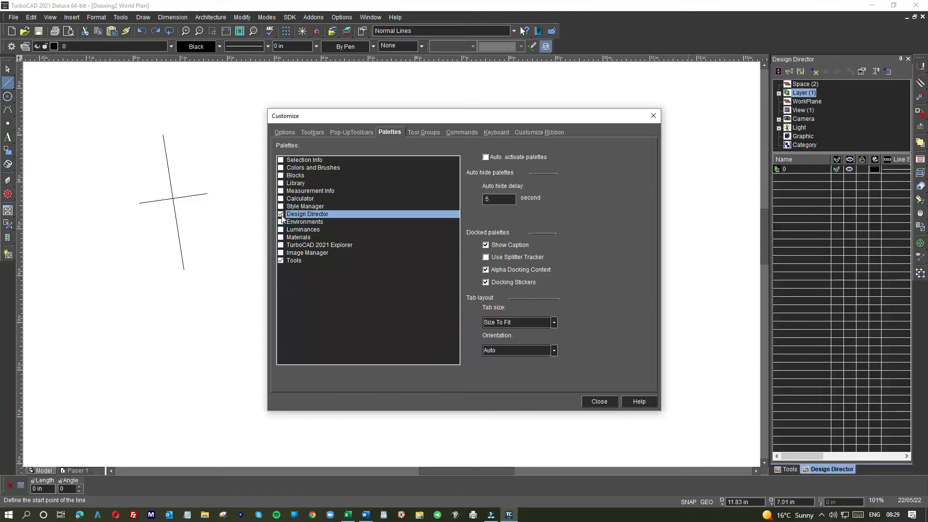
{"action": "left_click", "coordinate": [281, 160]}
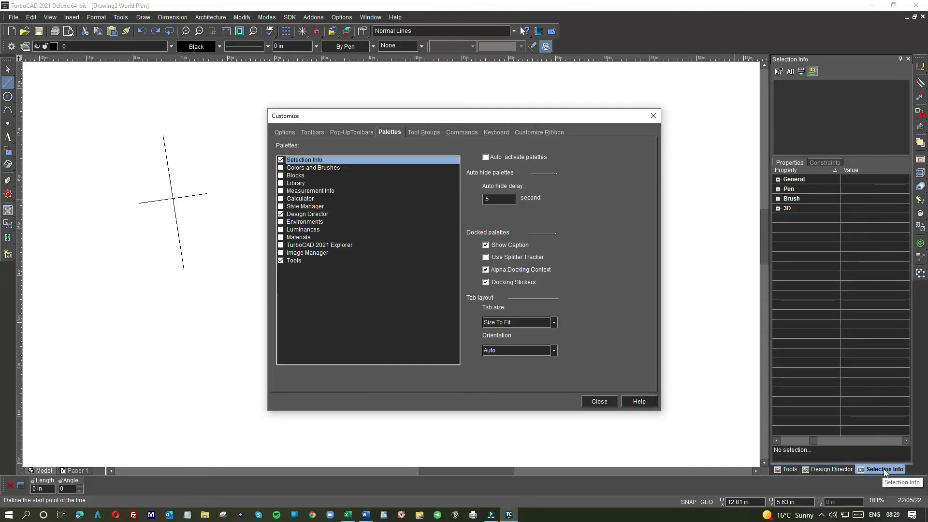
{"action": "left_click", "coordinate": [599, 401]}
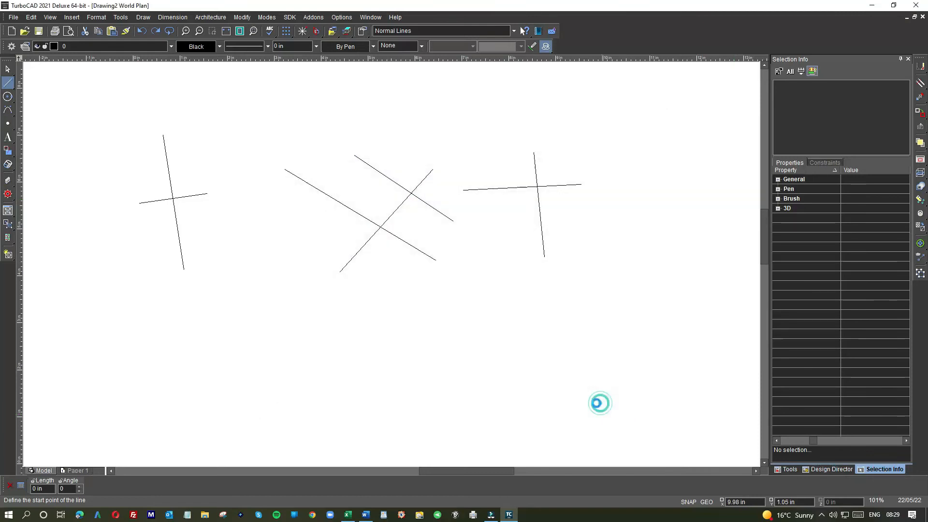
- Switch back and forth between the docked Design Director, Tools and Selection Info palettes to view each one
{"action": "left_click", "coordinate": [831, 469]}
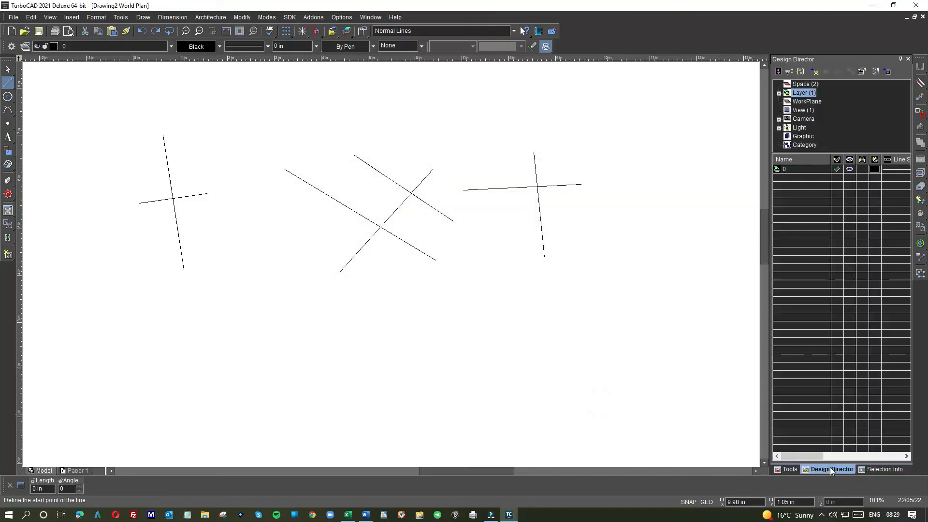
{"action": "left_click", "coordinate": [788, 469]}
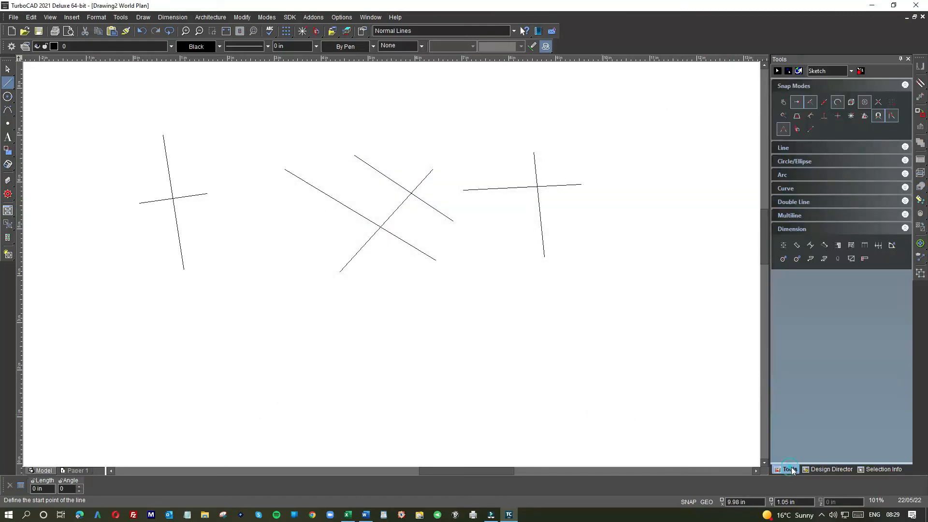
{"action": "left_click", "coordinate": [884, 470]}
{"action": "left_click", "coordinate": [838, 468]}
{"action": "left_click", "coordinate": [791, 468]}
{"action": "left_click", "coordinate": [839, 468]}
{"action": "left_click", "coordinate": [878, 467]}
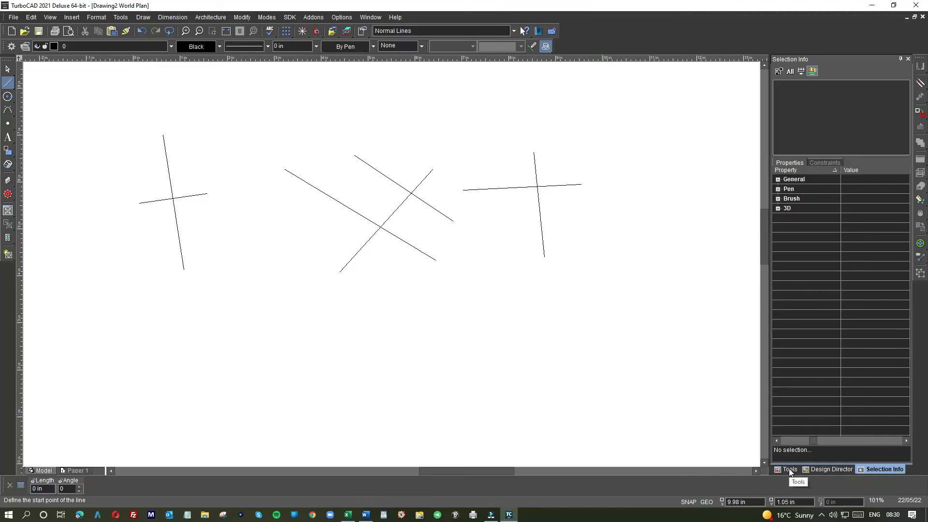
- Hide the Selection Info and Design Director palettes, keeping only the Tools palette shown
{"action": "double_click", "coordinate": [634, 28]}
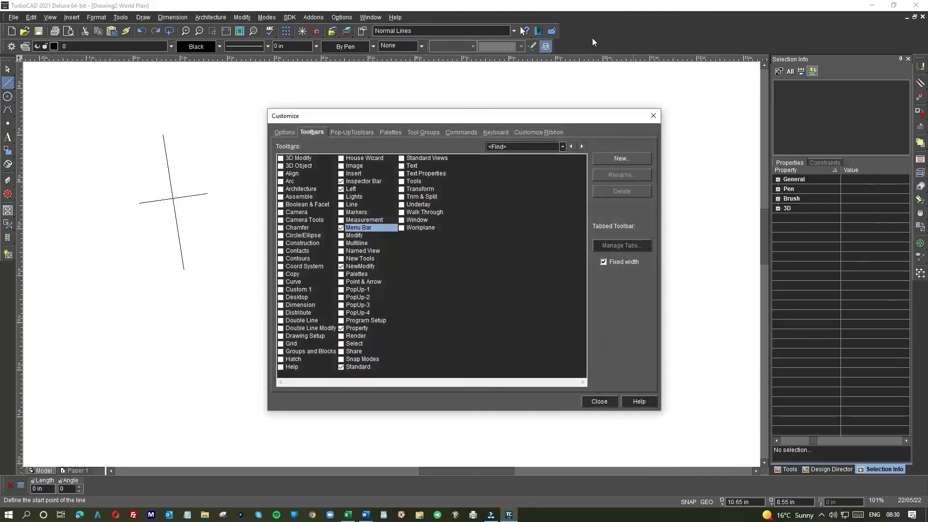
{"action": "left_click", "coordinate": [398, 130]}
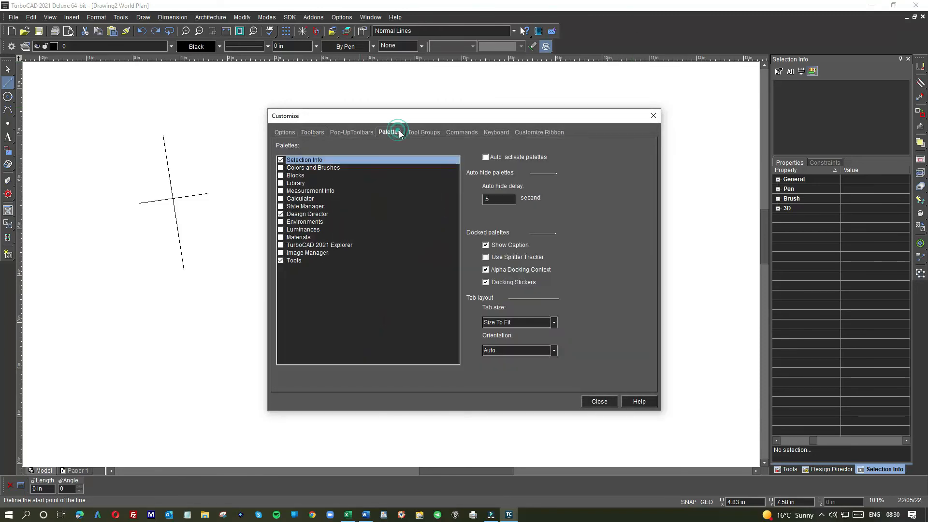
{"action": "left_click", "coordinate": [281, 160]}
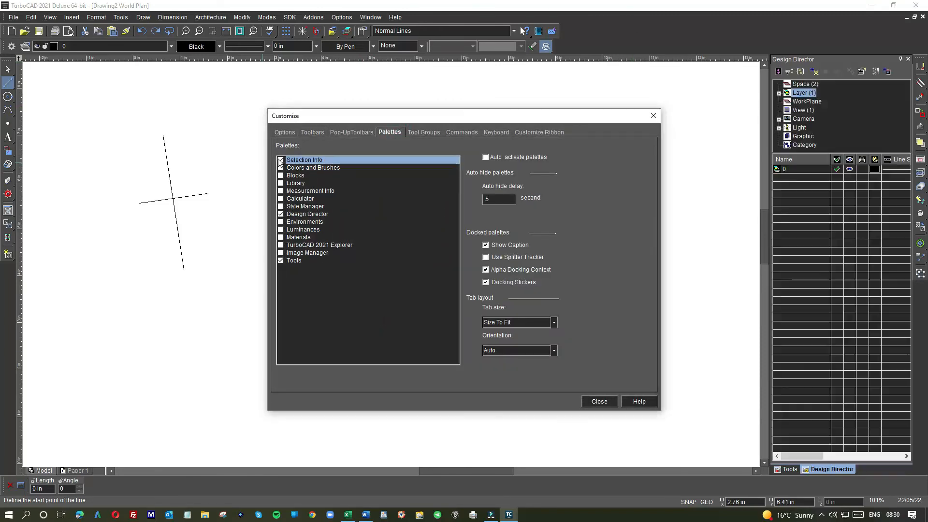
{"action": "left_click", "coordinate": [281, 214]}
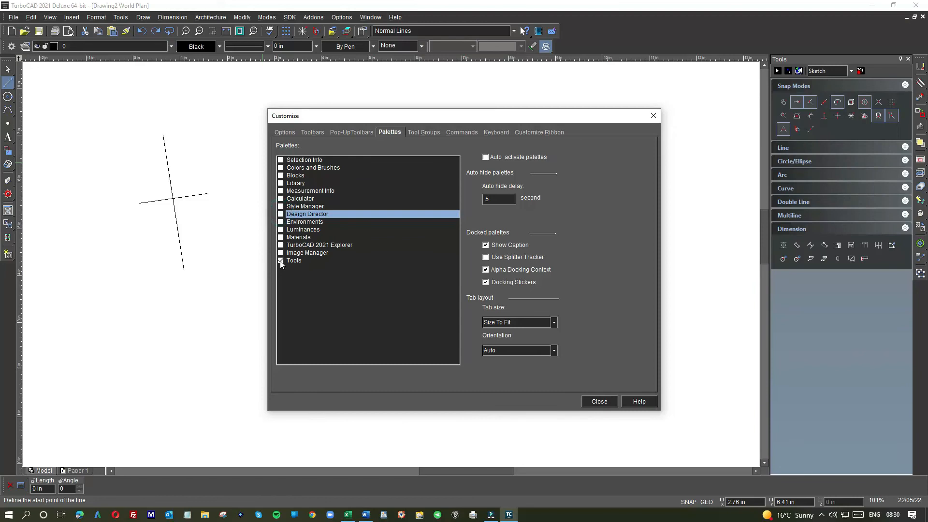
- Look through the Tool Groups, Commands and Keyboard customization settings
{"action": "left_click", "coordinate": [426, 132]}
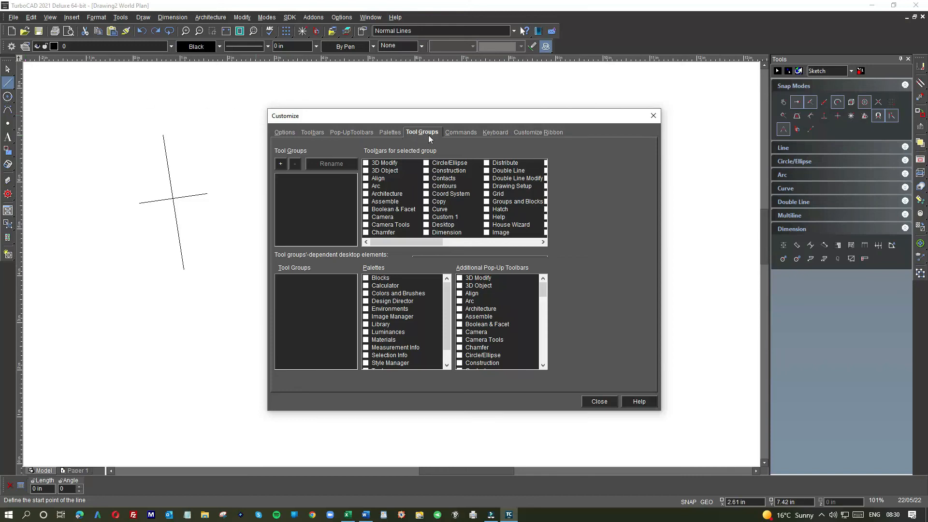
{"action": "left_click", "coordinate": [461, 132]}
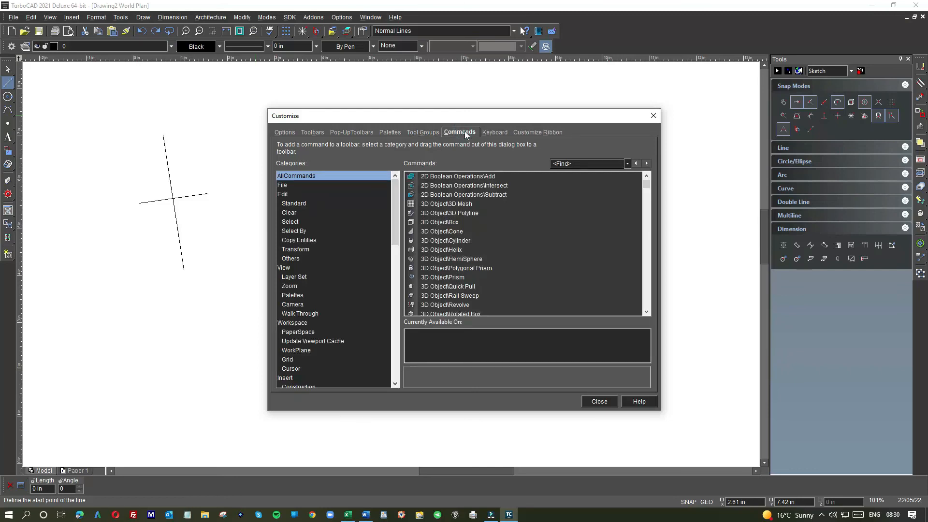
{"action": "left_click", "coordinate": [494, 133]}
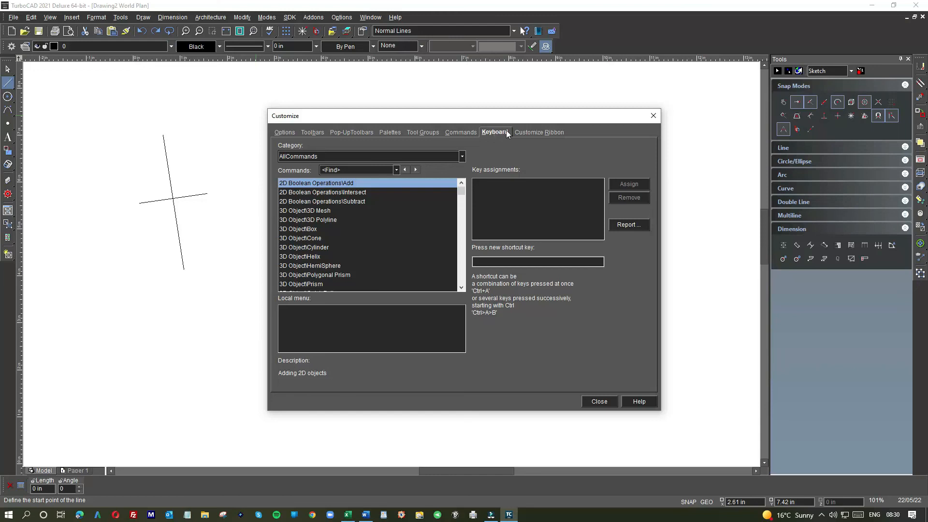
- Look through the Customize Ribbon settings, including the command list and its categories, and close the Customize dialog
{"action": "left_click", "coordinate": [529, 132]}
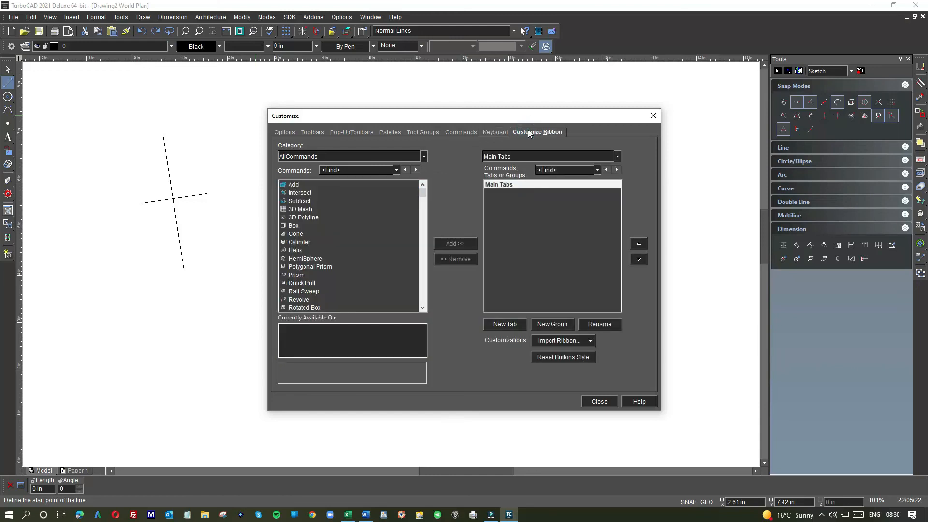
{"action": "scroll", "coordinate": [311, 233], "scroll_direction": "down", "scroll_amount": 4}
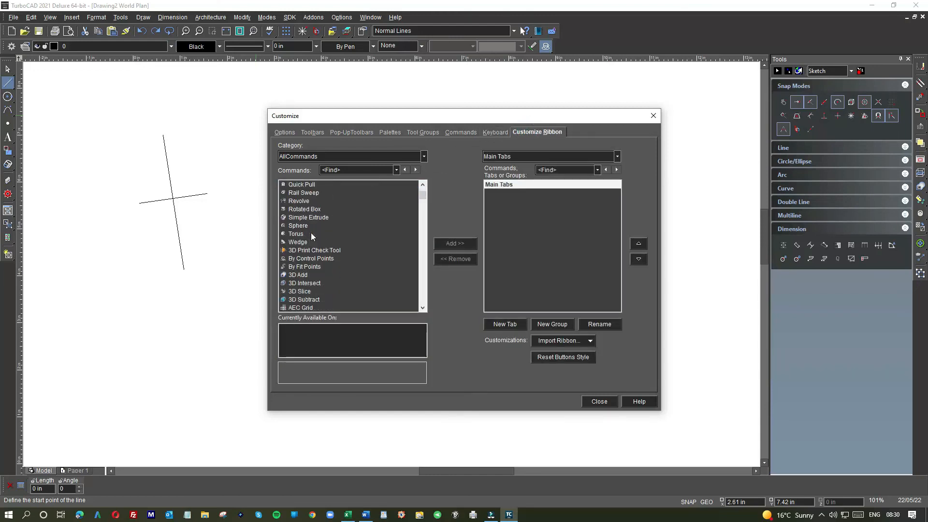
{"action": "scroll", "coordinate": [311, 233], "scroll_direction": "down", "scroll_amount": 1}
{"action": "scroll", "coordinate": [318, 234], "scroll_direction": "up", "scroll_amount": 5}
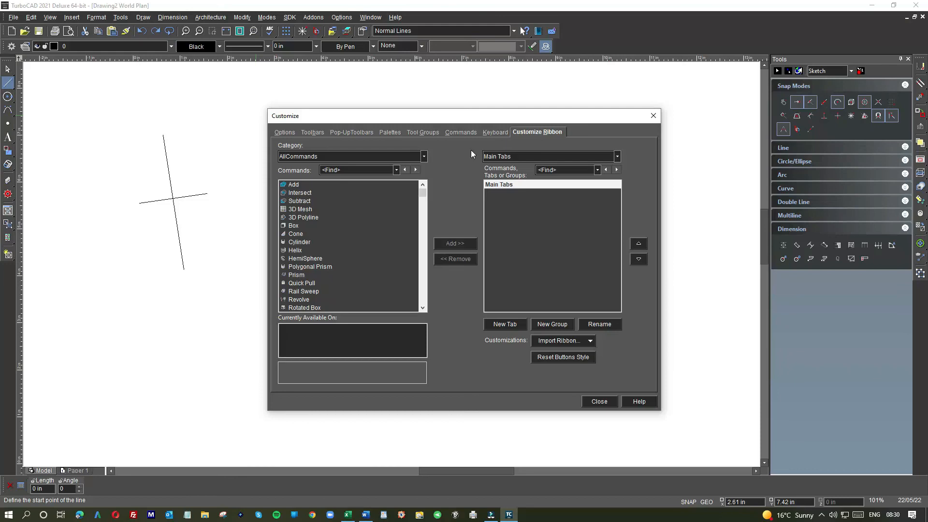
{"action": "left_click", "coordinate": [424, 155]}
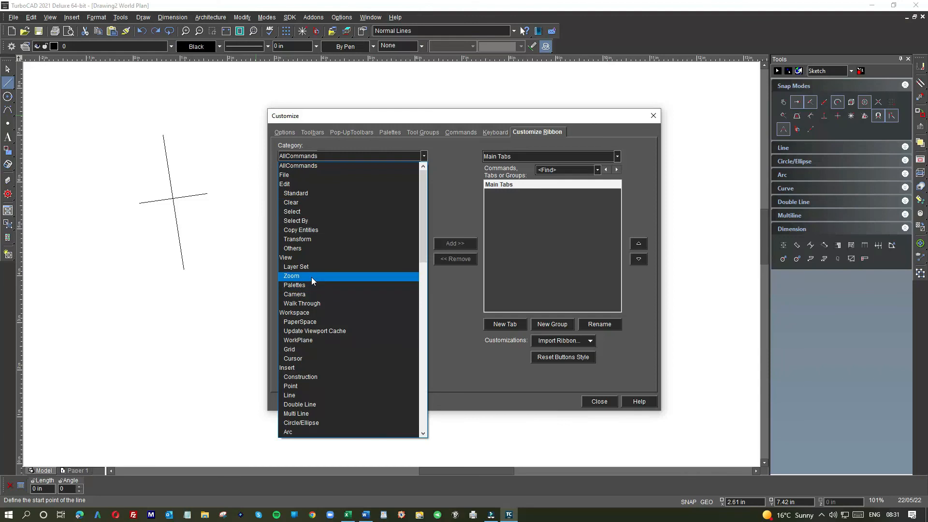
{"action": "left_click", "coordinate": [427, 80]}
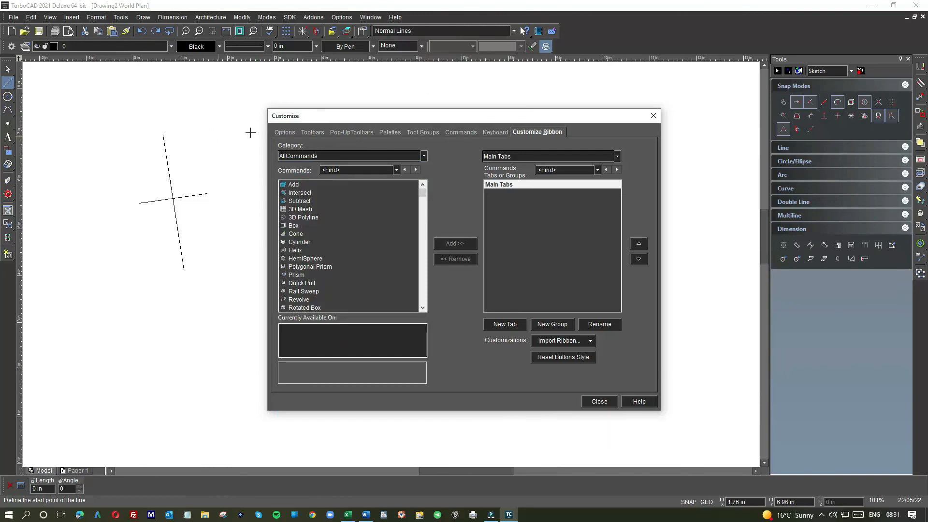
{"action": "left_click", "coordinate": [651, 118]}
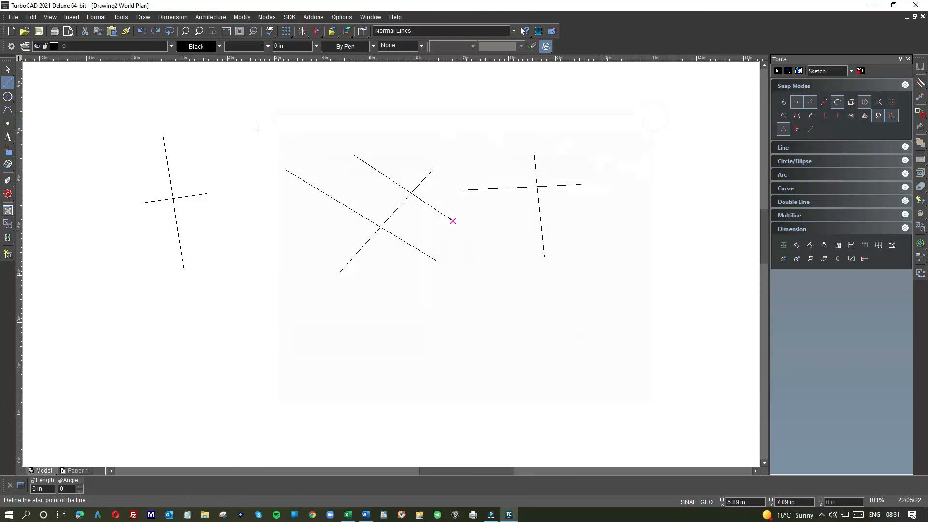
- Select all the sketched lines in the drawing and delete them
{"action": "left_click", "coordinate": [9, 69]}
{"action": "mouse_move", "coordinate": [99, 100]}
{"action": "left_mouse_down"}
{"action": "mouse_move", "coordinate": [643, 149]}
{"action": "mouse_move", "coordinate": [672, 301]}
{"action": "left_mouse_up"}
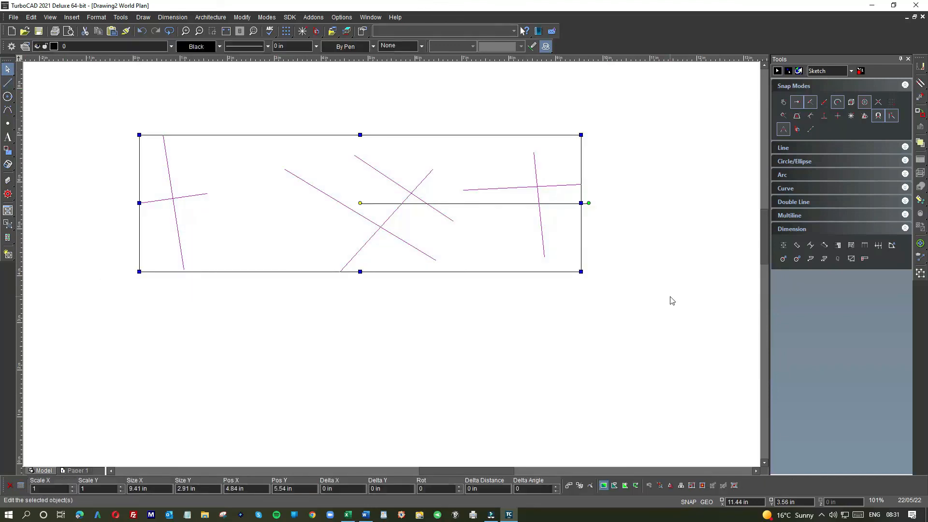
{"action": "key", "text": "Delete"}
- Open the Customize dialog through the Workspace command and again from the empty toolbar area, closing it each time
{"action": "left_click", "coordinate": [121, 17]}
{"action": "mouse_move", "coordinate": [246, 31]}
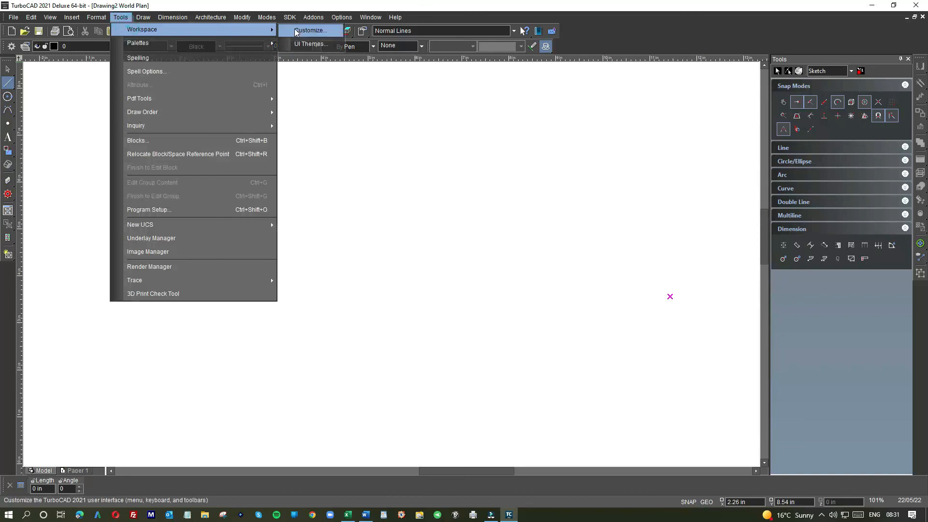
{"action": "left_click", "coordinate": [308, 30]}
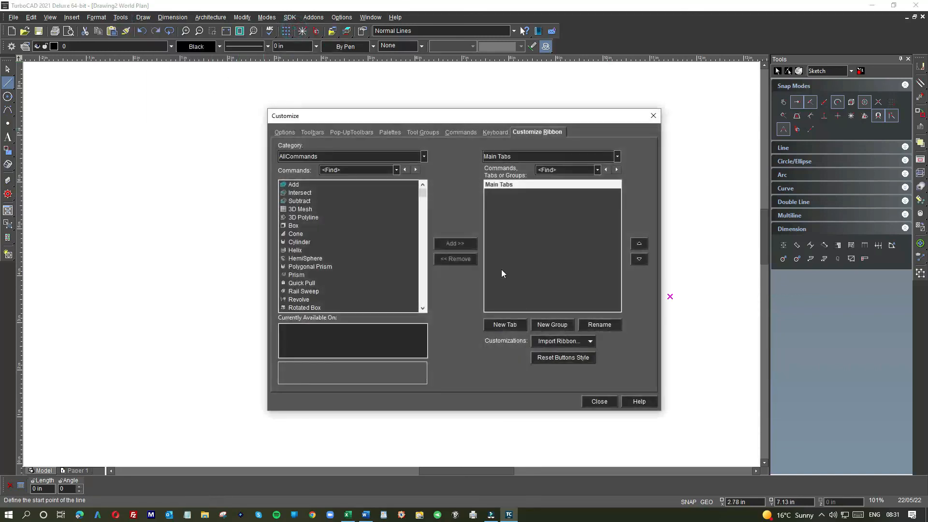
{"action": "left_click", "coordinate": [595, 398]}
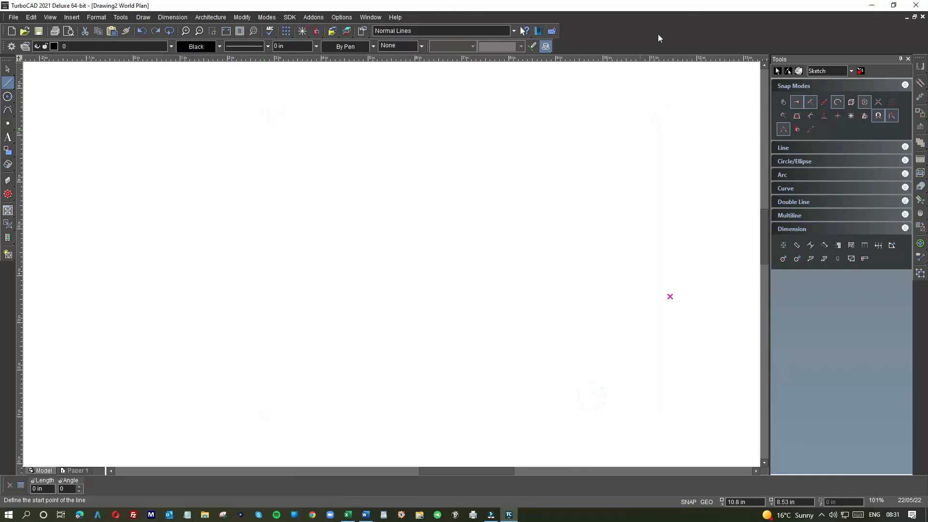
{"action": "double_click", "coordinate": [659, 37]}
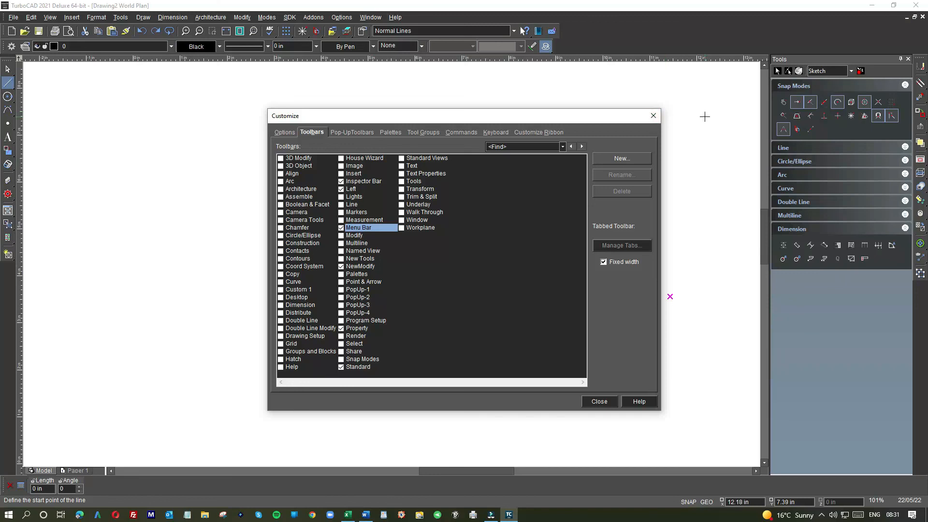
{"action": "left_click", "coordinate": [599, 402]}
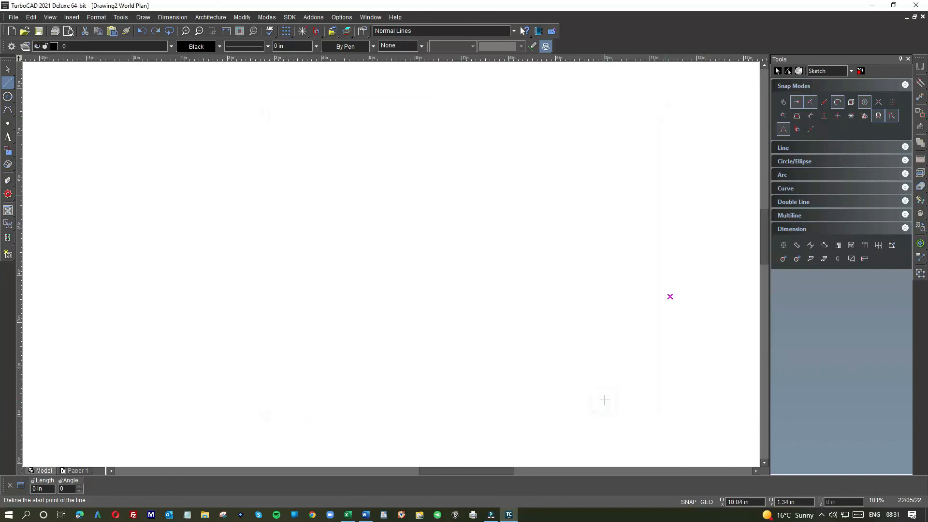